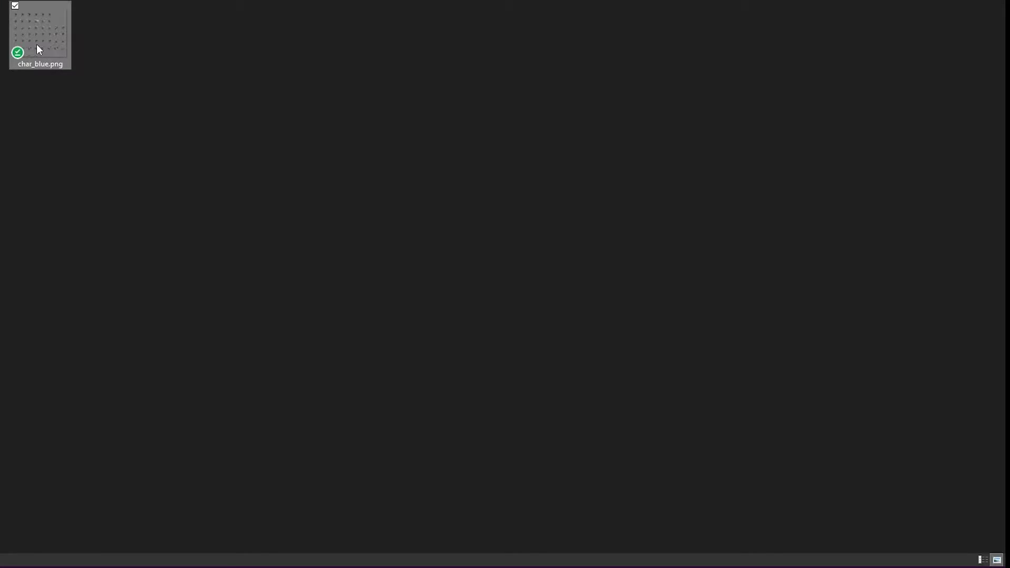
Step: Import char_blue.png into the Characters/Steve assets folder and rename it steve_sprite_sheet
{"action": "left_click_drag", "start_coordinate": [36, 44], "coordinate": [361, 441]}
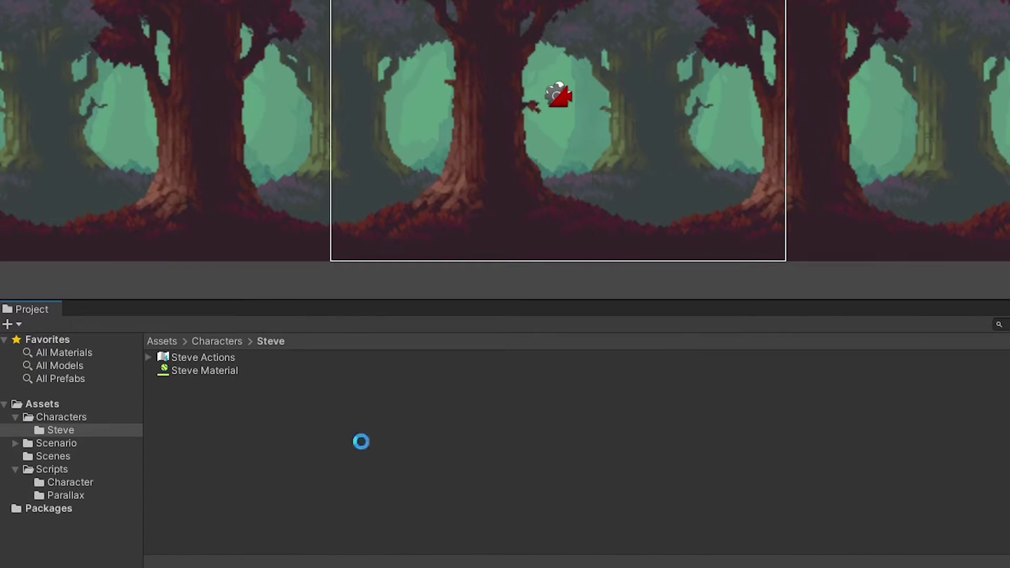
{"action": "left_click", "coordinate": [210, 358]}
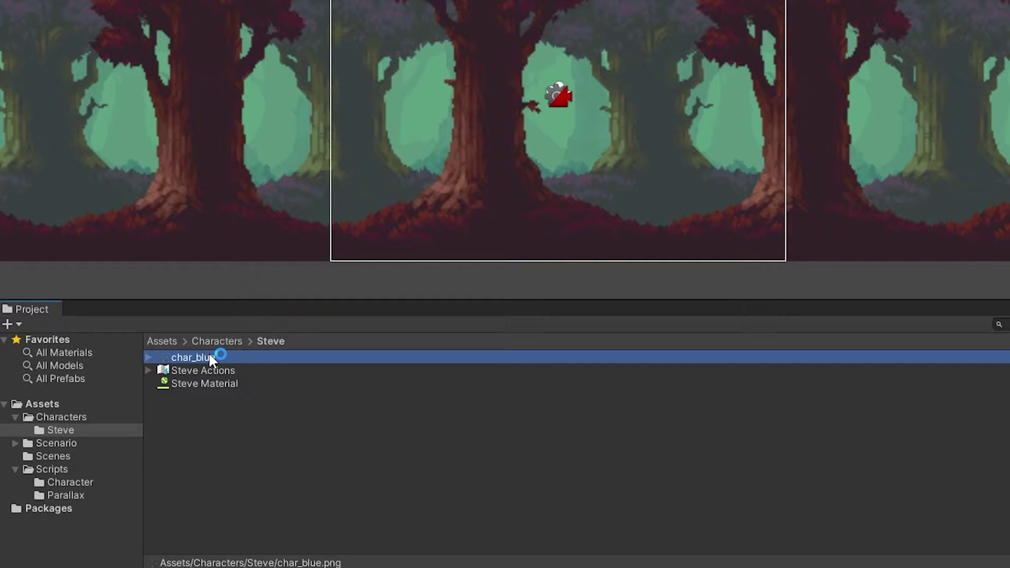
{"action": "key", "text": "F2"}
{"action": "type", "text": "steve_"}
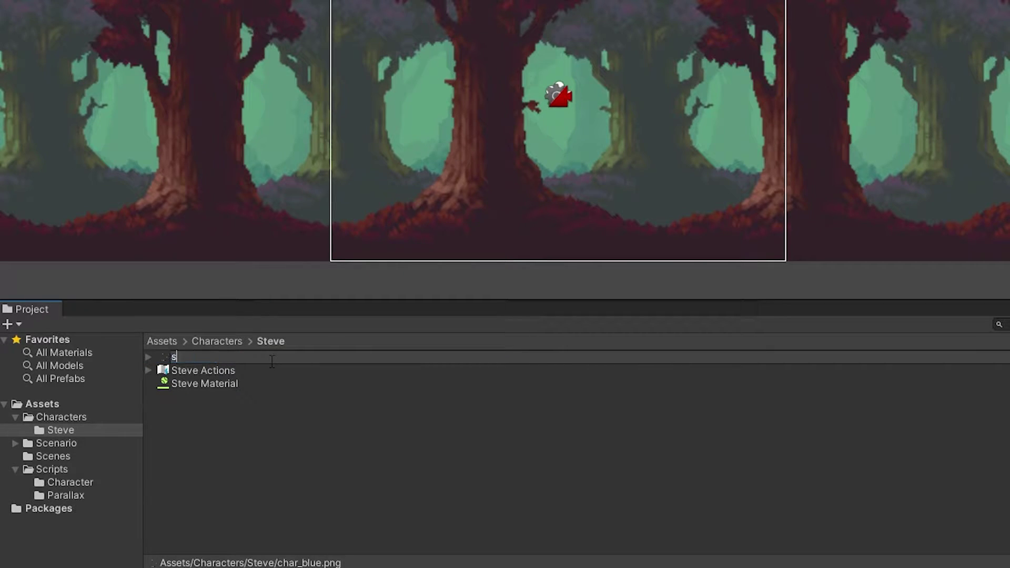
{"action": "type", "text": "sprites"}
{"action": "key", "text": "Return"}
{"action": "type", "text": "steve_psrite_sheet"}
{"action": "key", "text": "Return"}
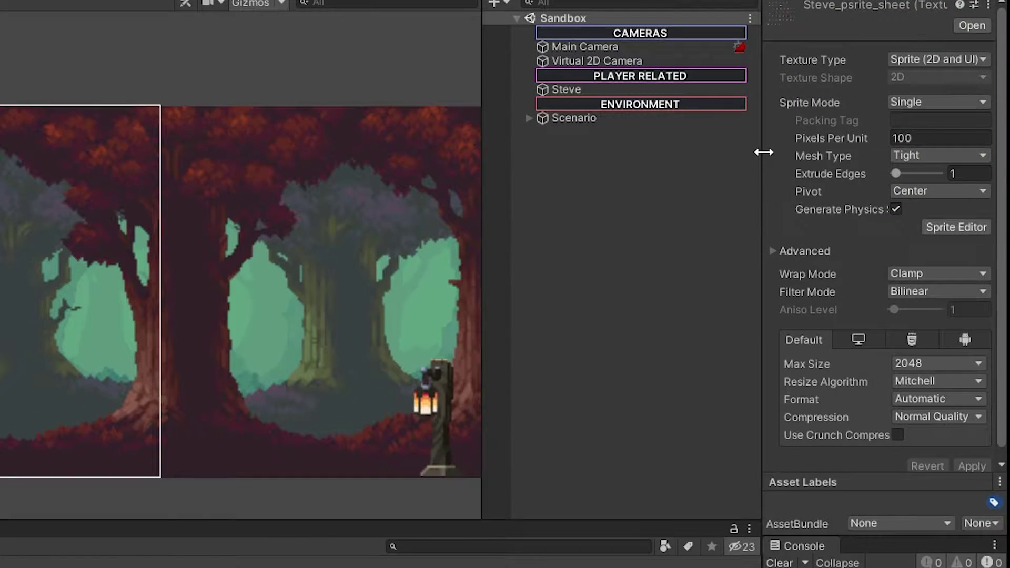
Step: Set the sprite sheet's Pixels Per Unit to 16 and Sprite Mode to Multiple, and apply the import settings
{"action": "left_click_drag", "start_coordinate": [763, 152], "coordinate": [689, 152]}
{"action": "left_click", "coordinate": [822, 138]}
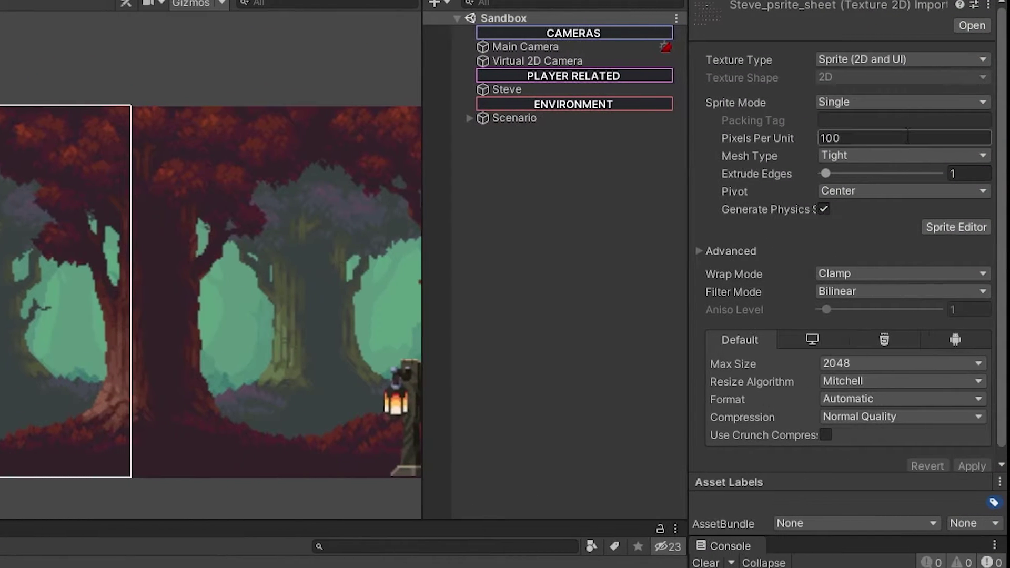
{"action": "type", "text": "16"}
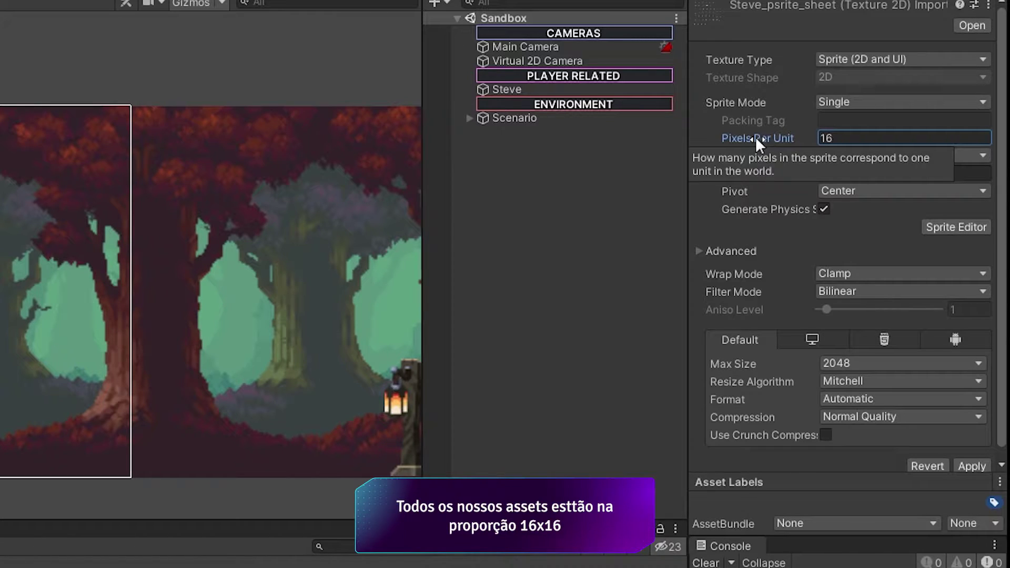
{"action": "left_click", "coordinate": [821, 101]}
{"action": "left_click", "coordinate": [862, 140]}
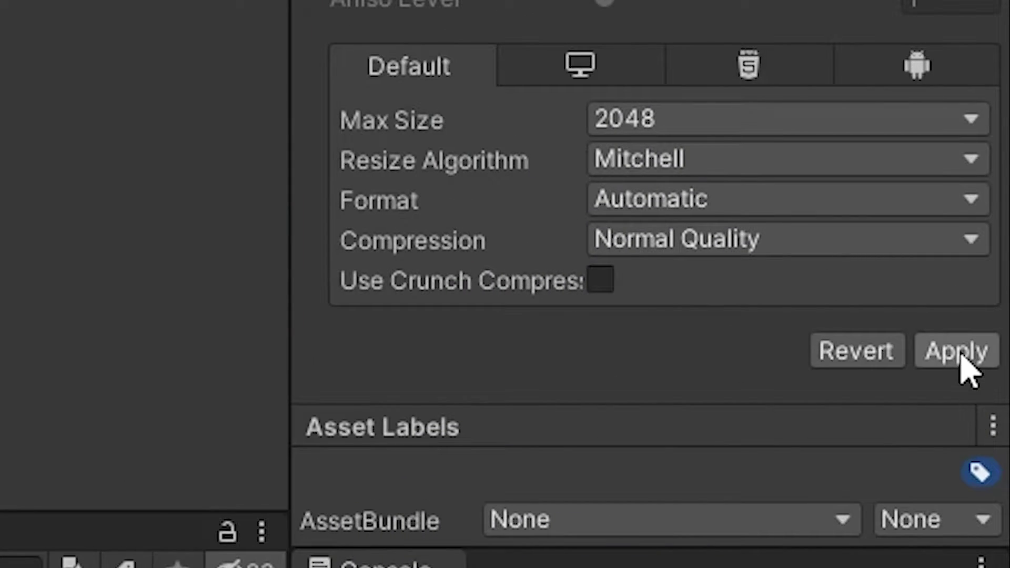
{"action": "left_click", "coordinate": [984, 449]}
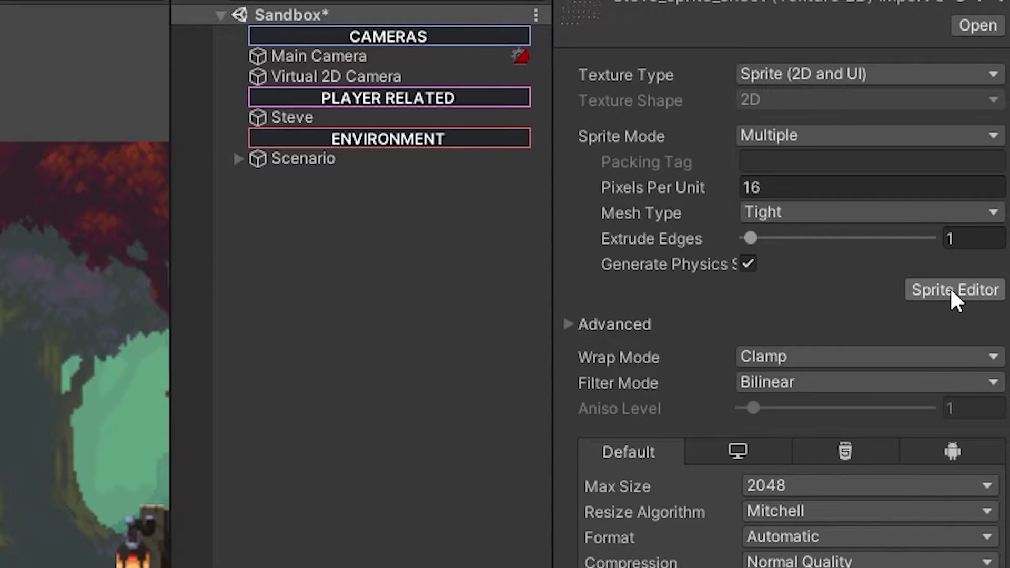
Step: Open the sprite sheet in the Sprite Editor and slice it with the Automatic type
{"action": "left_click", "coordinate": [950, 287]}
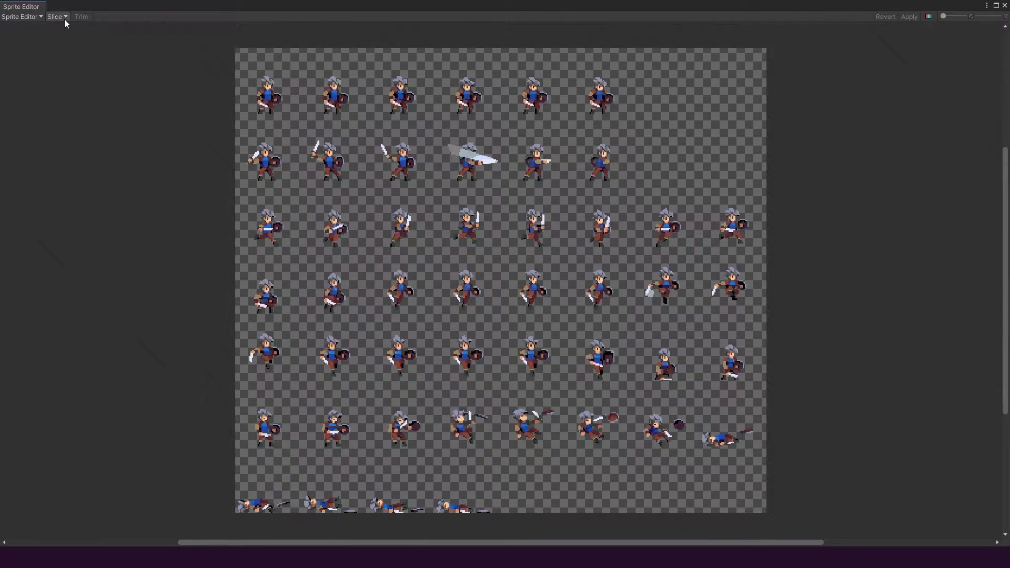
{"action": "left_click", "coordinate": [57, 17]}
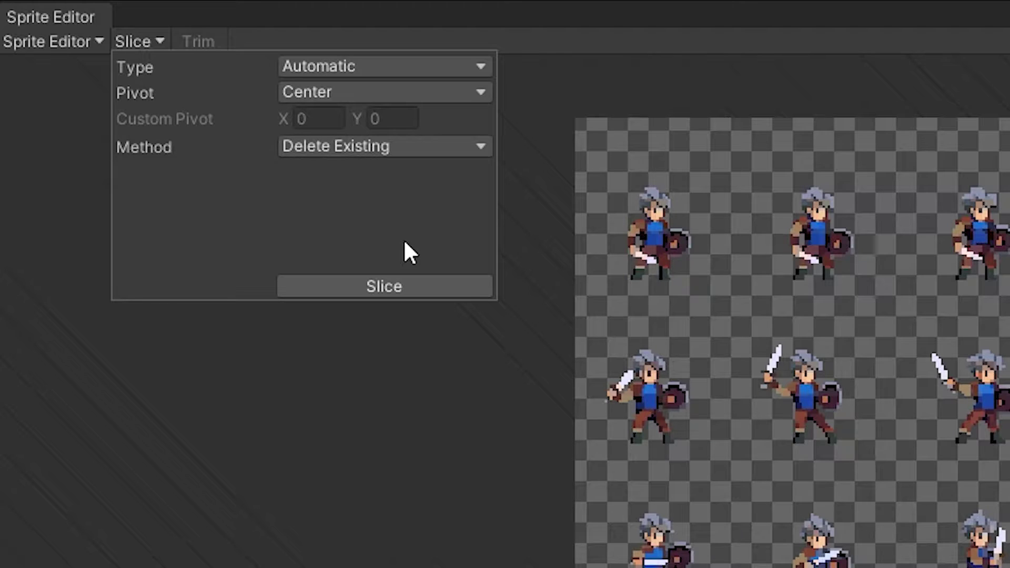
{"action": "left_click", "coordinate": [399, 287]}
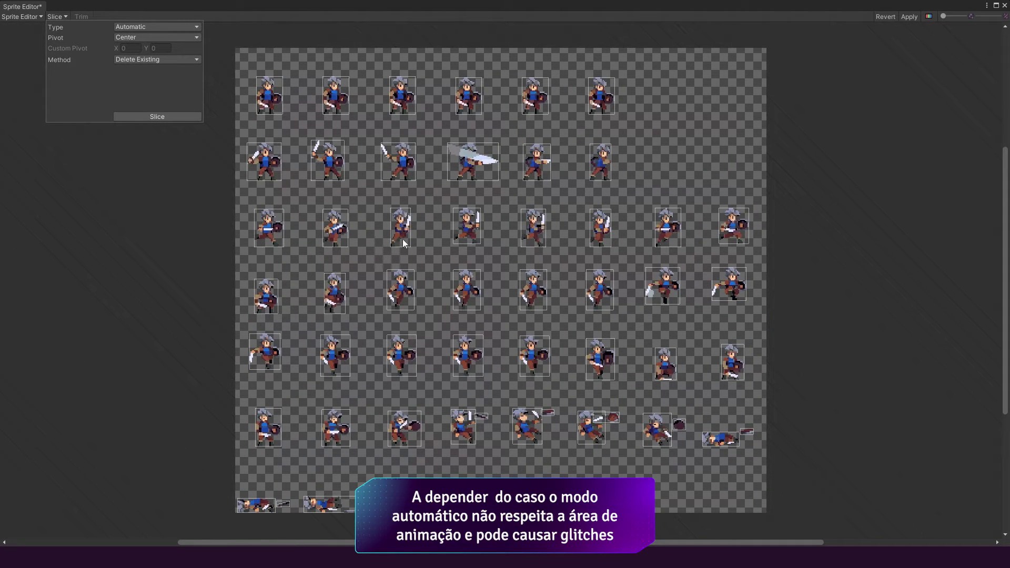
Step: Re-slice the sheet using Grid By Cell Size with a 56 x 56 pixel size, then apply the changes and close the Sprite Editor
{"action": "left_click", "coordinate": [132, 27]}
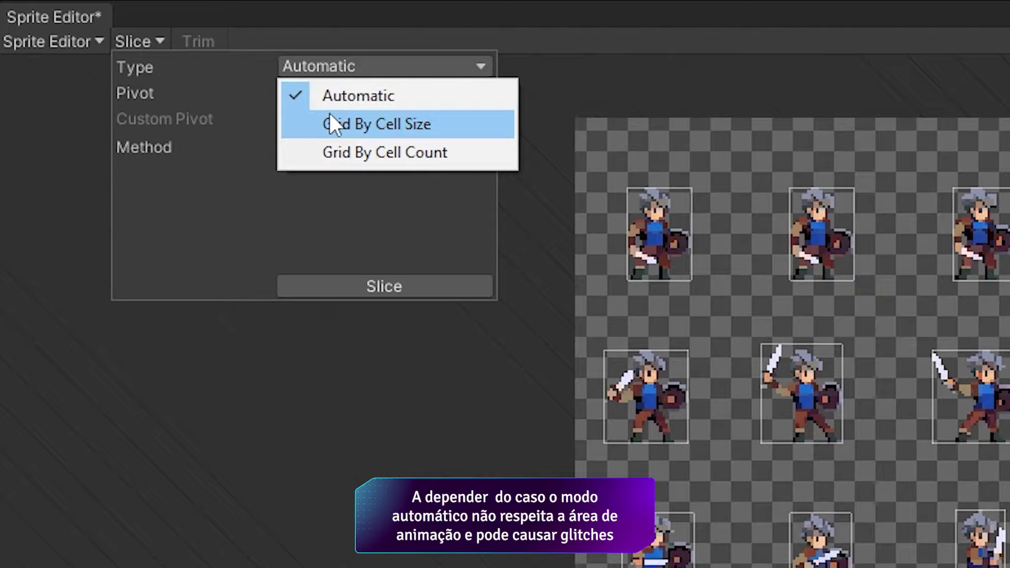
{"action": "left_click", "coordinate": [329, 112]}
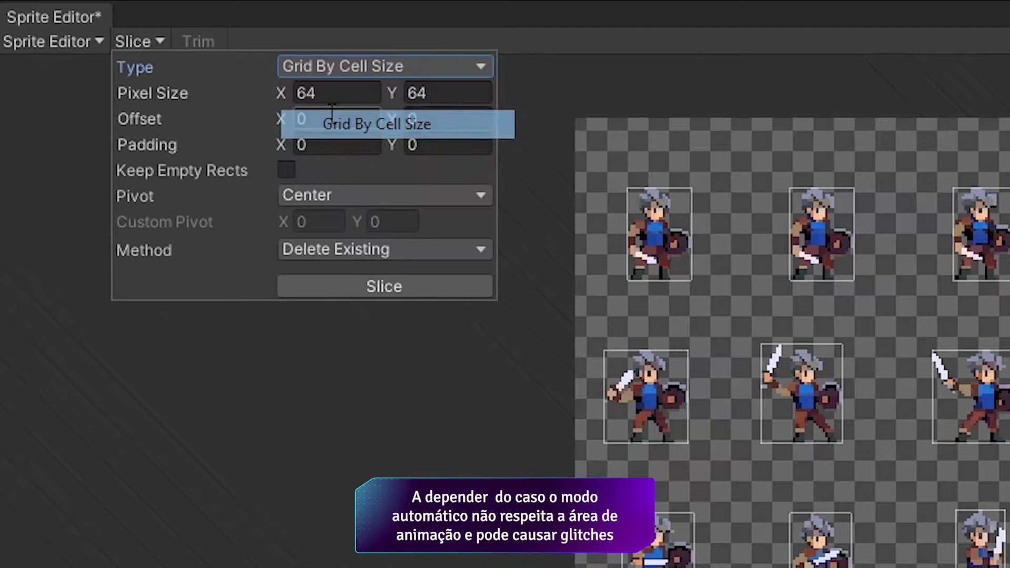
{"action": "left_click", "coordinate": [268, 94]}
{"action": "type", "text": "56"}
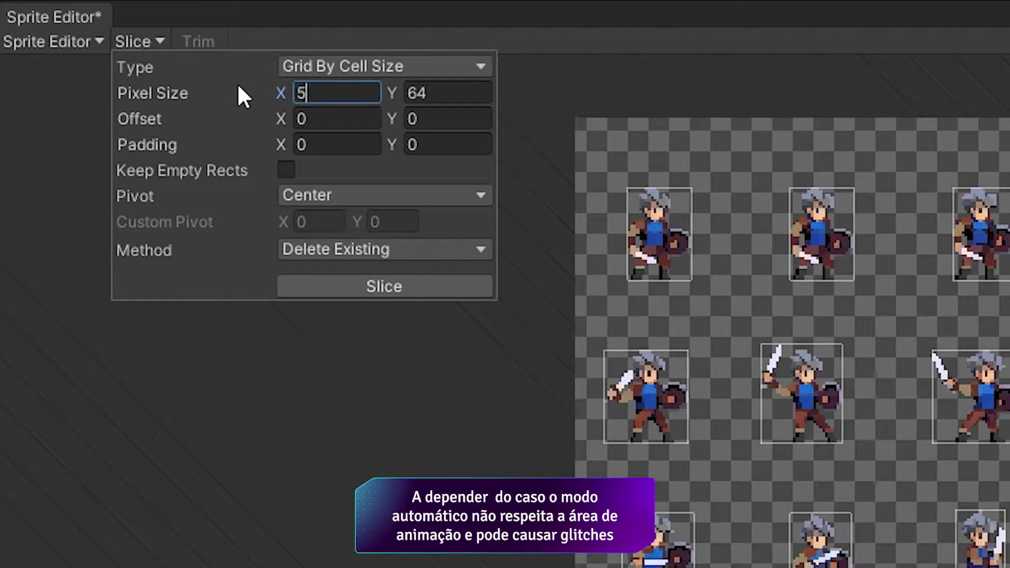
{"action": "key", "text": "Tab"}
{"action": "type", "text": "56"}
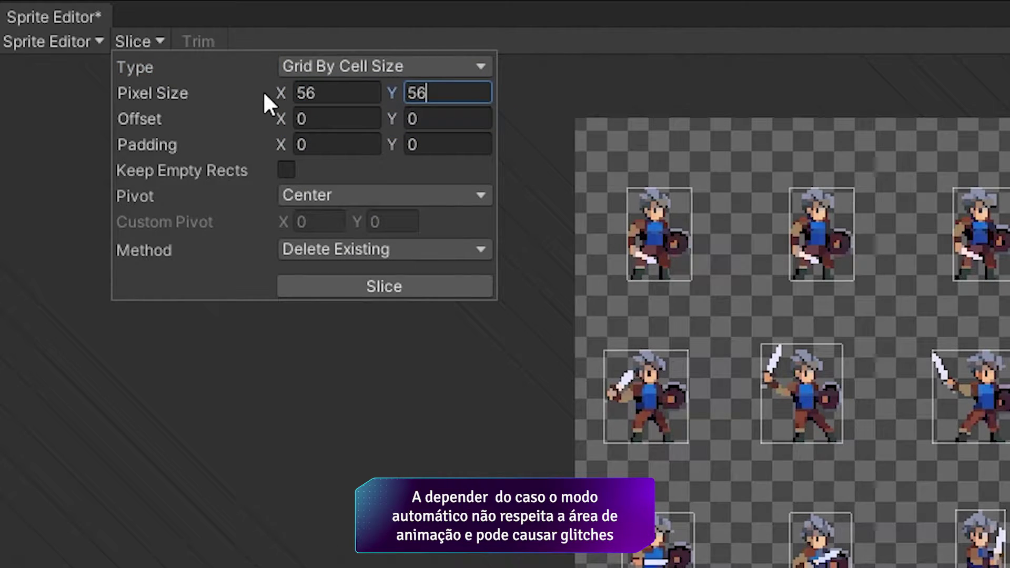
{"action": "left_click", "coordinate": [328, 291]}
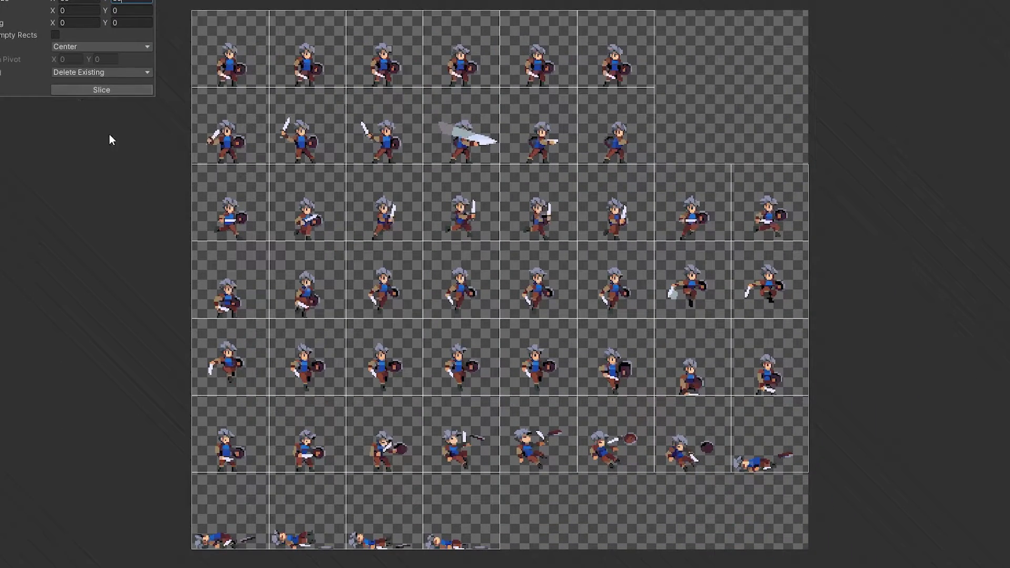
{"action": "key", "text": "Escape"}
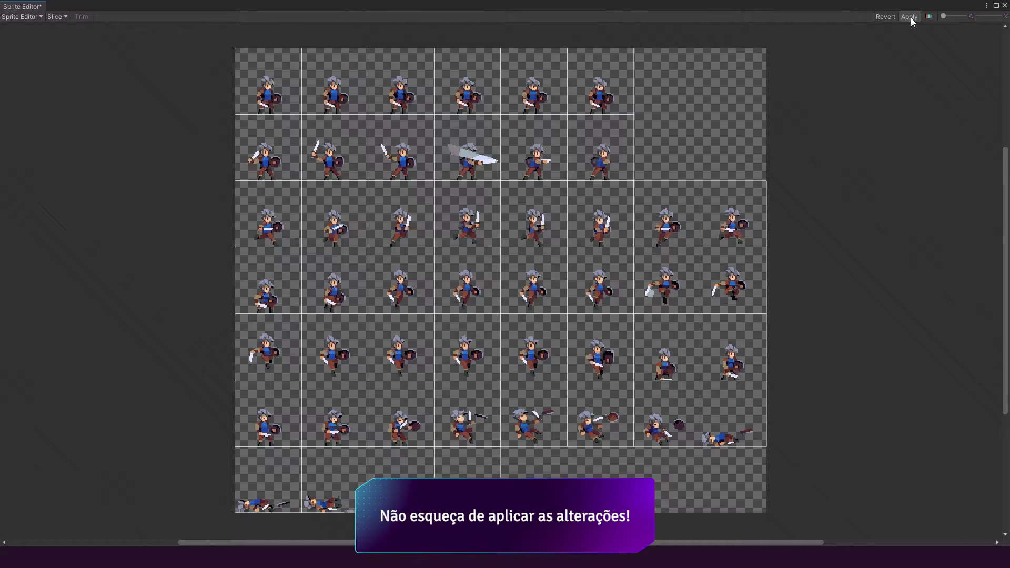
{"action": "left_click", "coordinate": [909, 17]}
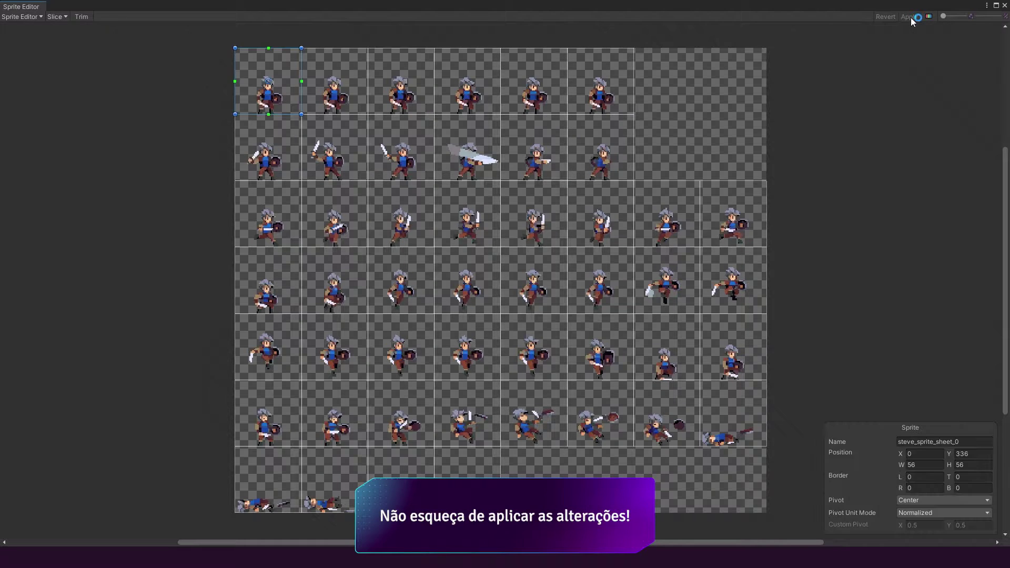
{"action": "left_click", "coordinate": [1005, 6]}
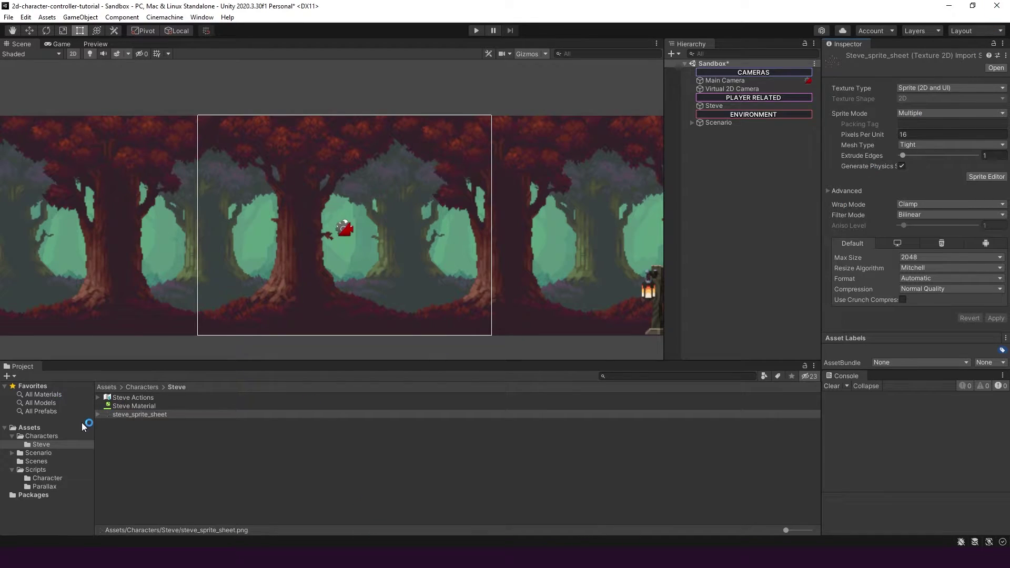
Step: Examine the sliced sprites of steve_sprite_sheet in the project, both as a list and as large thumbnails
{"action": "left_click", "coordinate": [99, 415]}
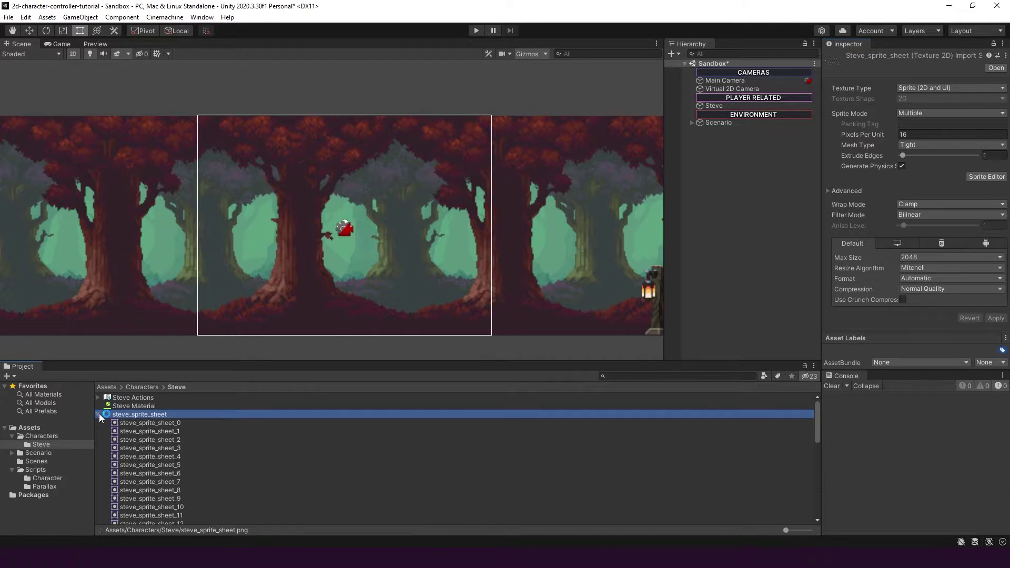
{"action": "scroll", "coordinate": [293, 446], "scroll_direction": "down", "scroll_amount": 10}
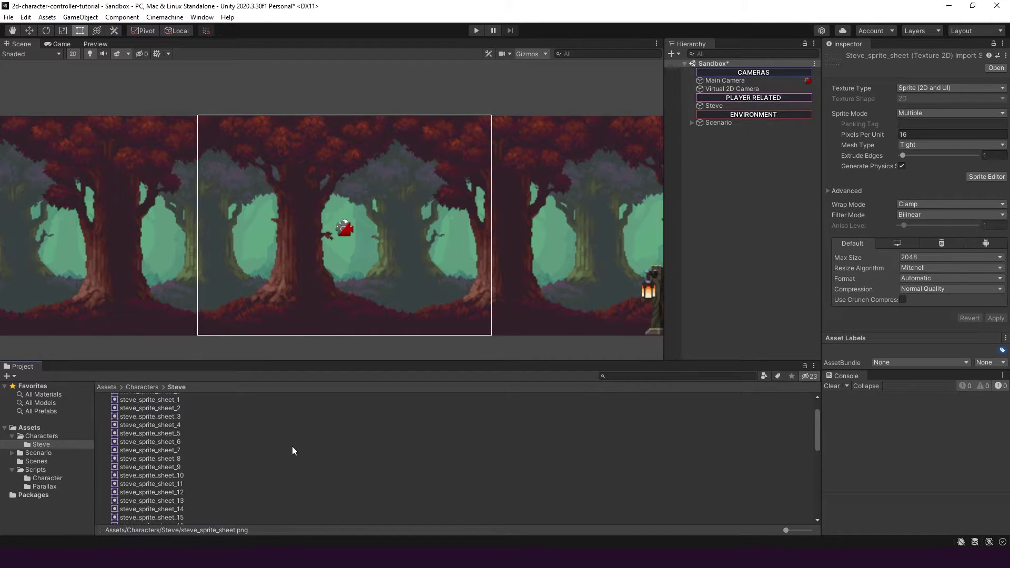
{"action": "scroll", "coordinate": [292, 447], "scroll_direction": "up", "scroll_amount": 12}
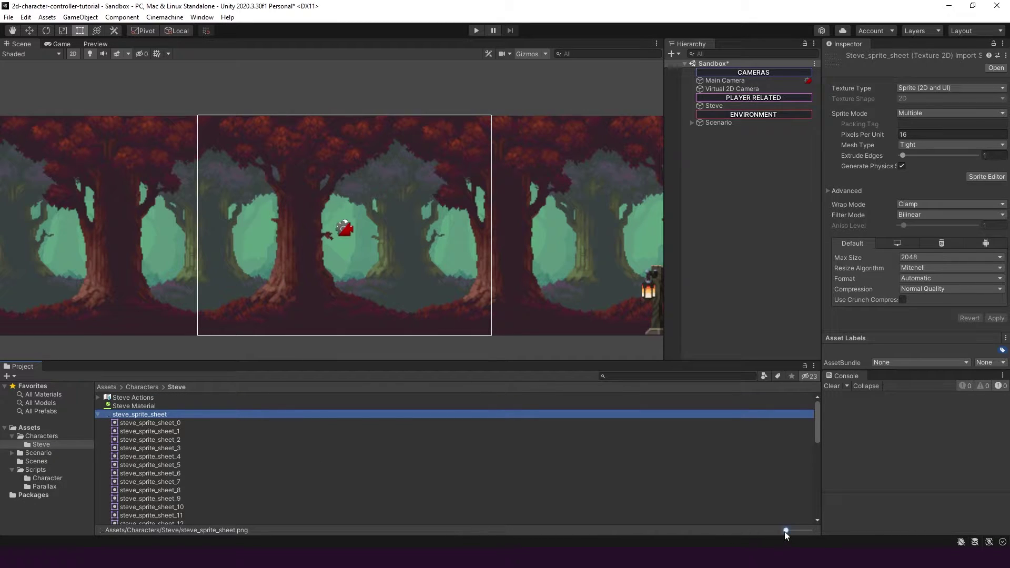
{"action": "left_click_drag", "start_coordinate": [786, 531], "coordinate": [812, 533]}
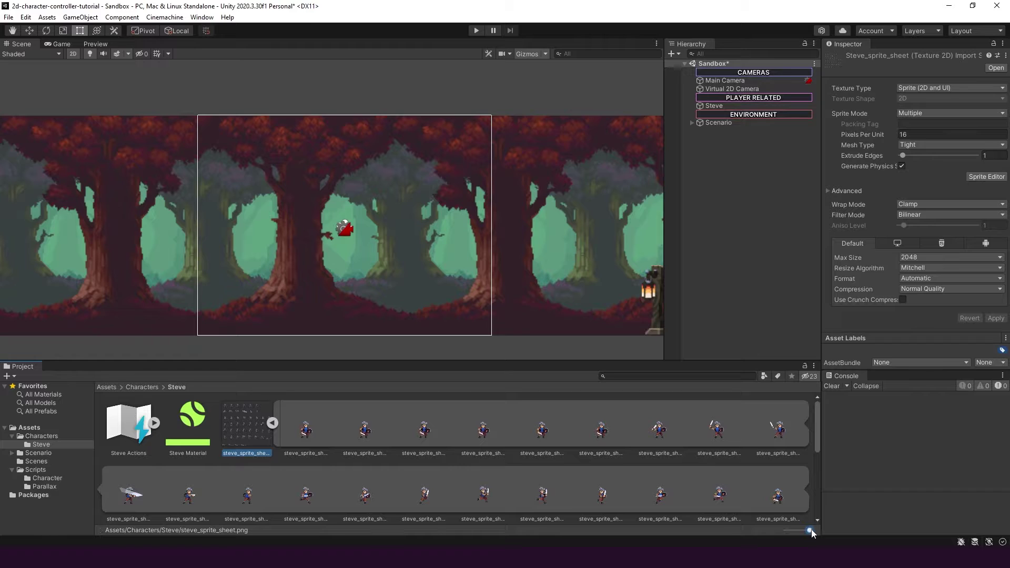
{"action": "left_click", "coordinate": [314, 435]}
{"action": "scroll", "coordinate": [315, 443], "scroll_direction": "down", "scroll_amount": 5}
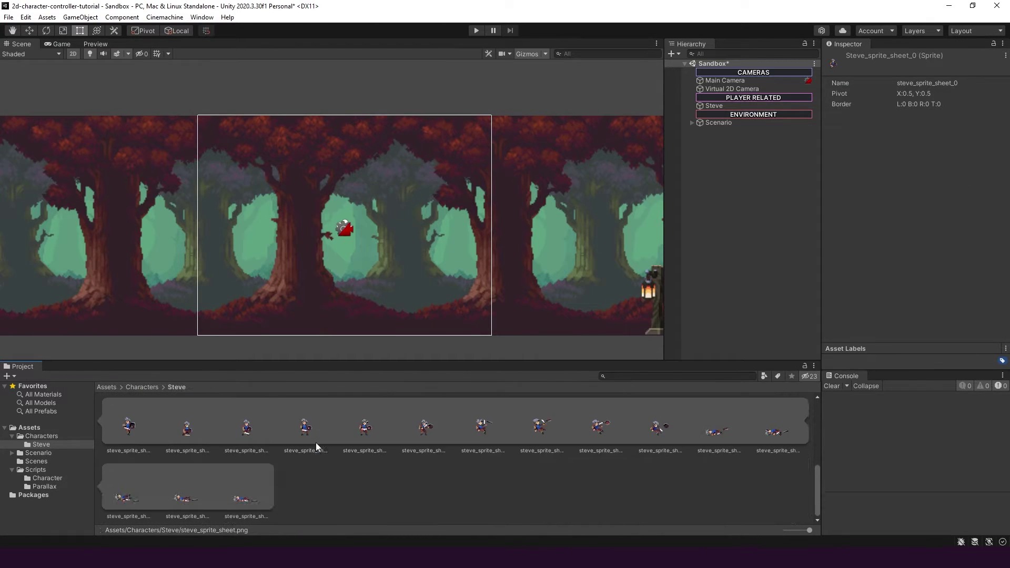
{"action": "scroll", "coordinate": [316, 443], "scroll_direction": "up", "scroll_amount": 5}
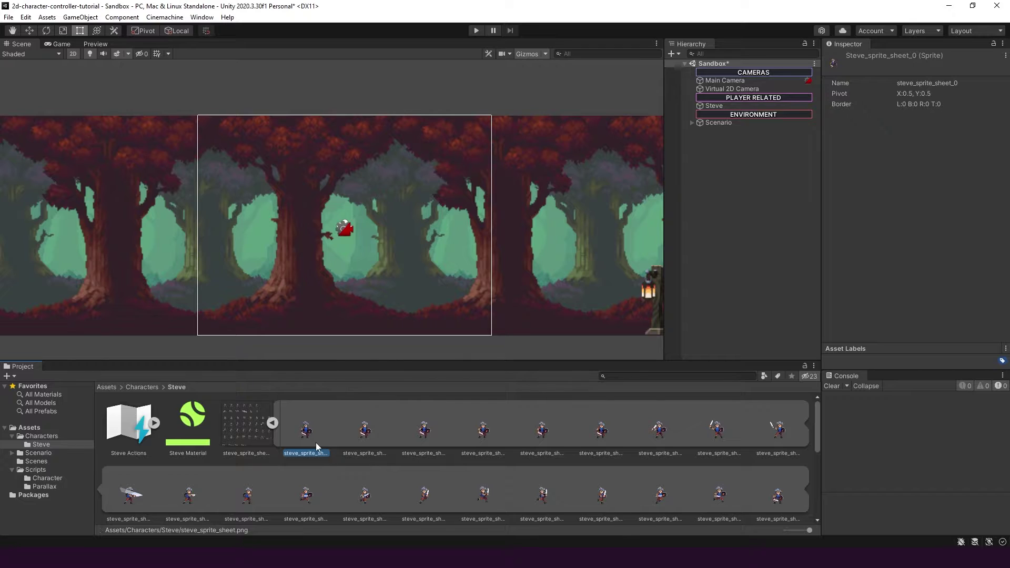
{"action": "left_click", "coordinate": [246, 426]}
{"action": "left_click_drag", "start_coordinate": [810, 531], "coordinate": [786, 530]}
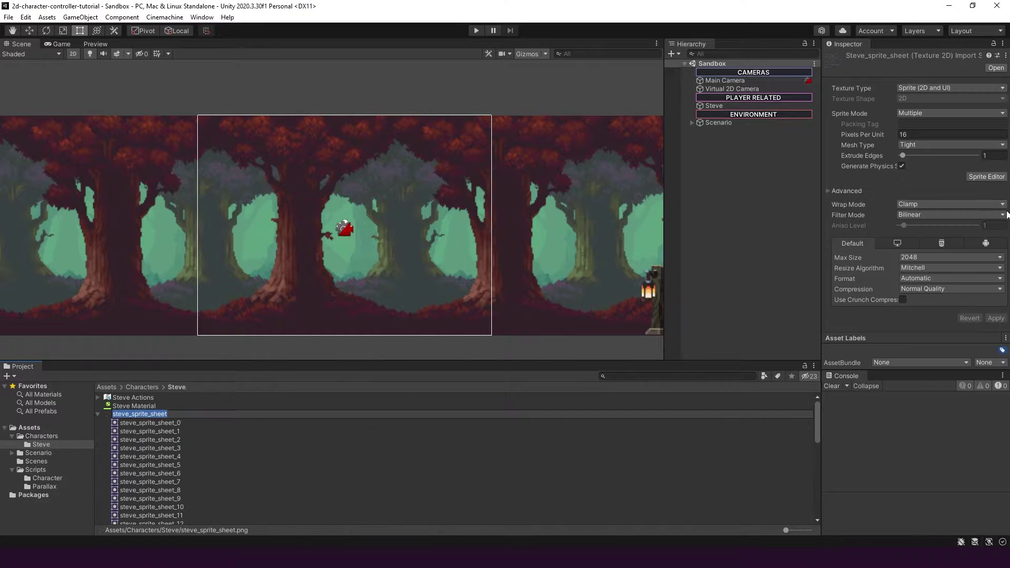
Step: In the Sprite Editor, append animation suffixes to the starting sprites: _idle to 0, _attack to 6, _run to 12, _up to 20, _death to 36
{"action": "left_click", "coordinate": [980, 178]}
{"action": "left_click", "coordinate": [976, 442]}
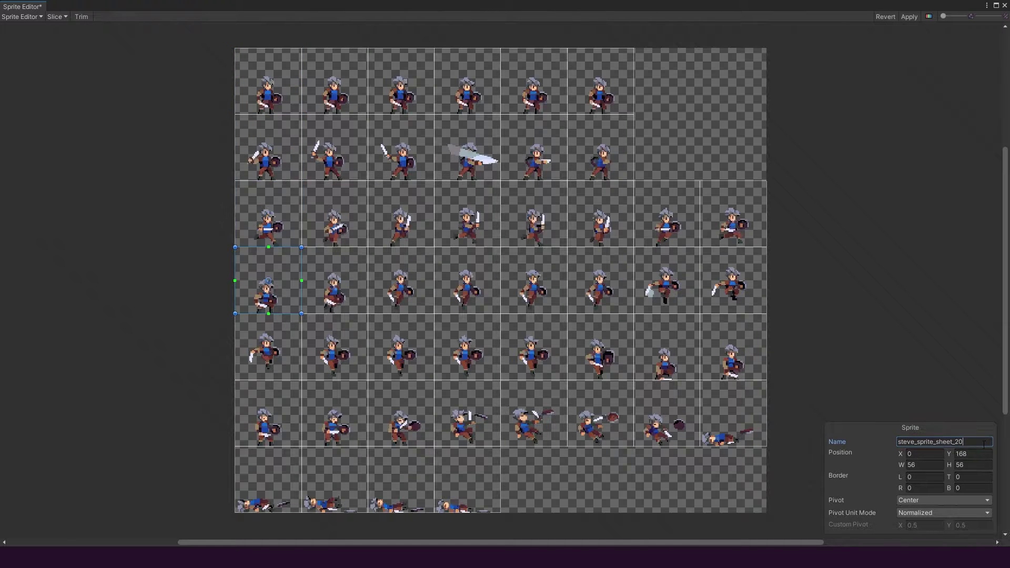
{"action": "type", "text": "jump"}
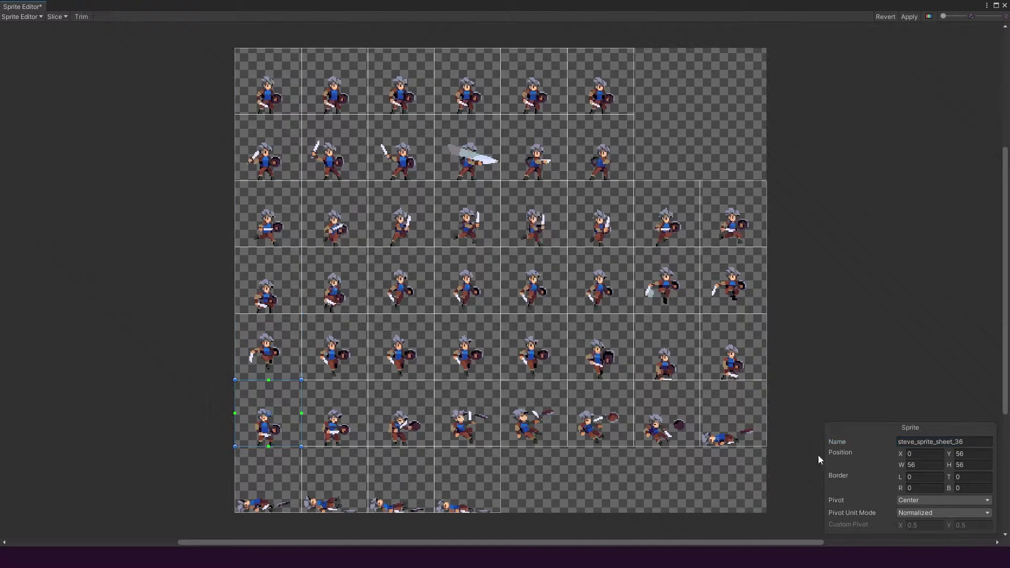
{"action": "type", "text": "_death"}
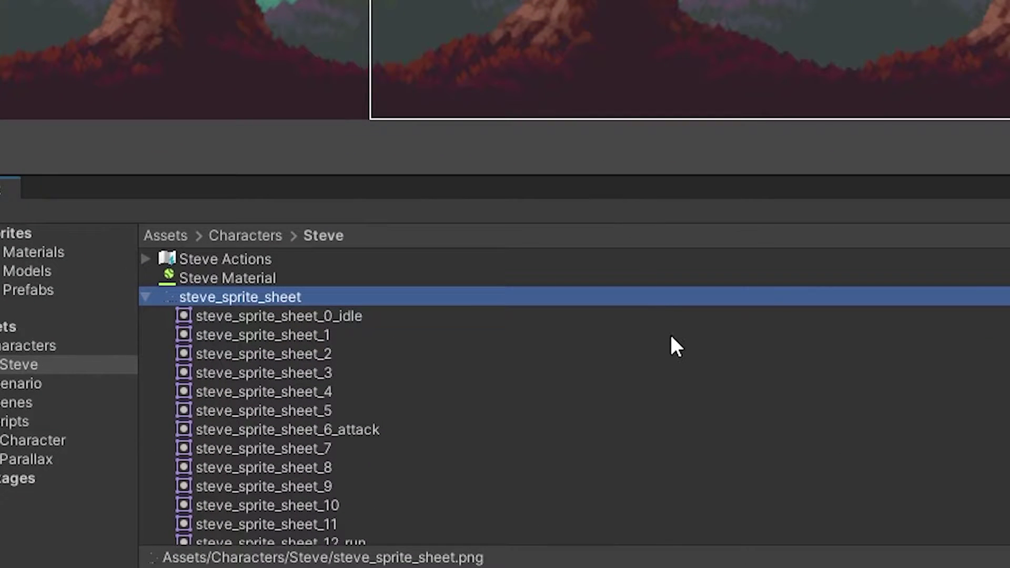
{"action": "scroll", "coordinate": [671, 342], "scroll_direction": "down", "scroll_amount": 5}
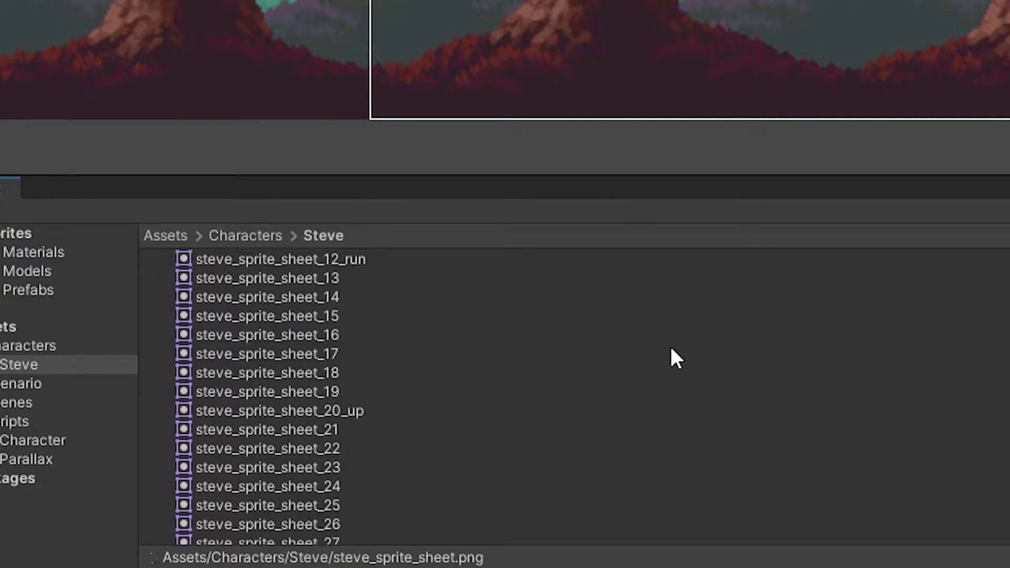
{"action": "scroll", "coordinate": [671, 349], "scroll_direction": "down", "scroll_amount": 4}
{"action": "scroll", "coordinate": [670, 349], "scroll_direction": "down", "scroll_amount": 3}
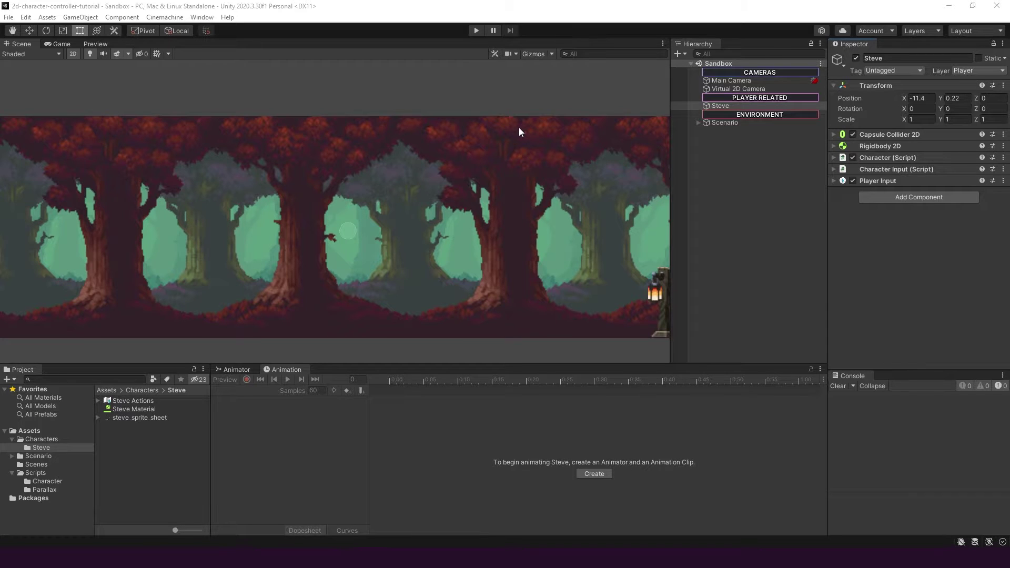
Step: Add a Sprite Renderer component to the Steve object
{"action": "left_click", "coordinate": [892, 198]}
{"action": "type", "text": "s"}
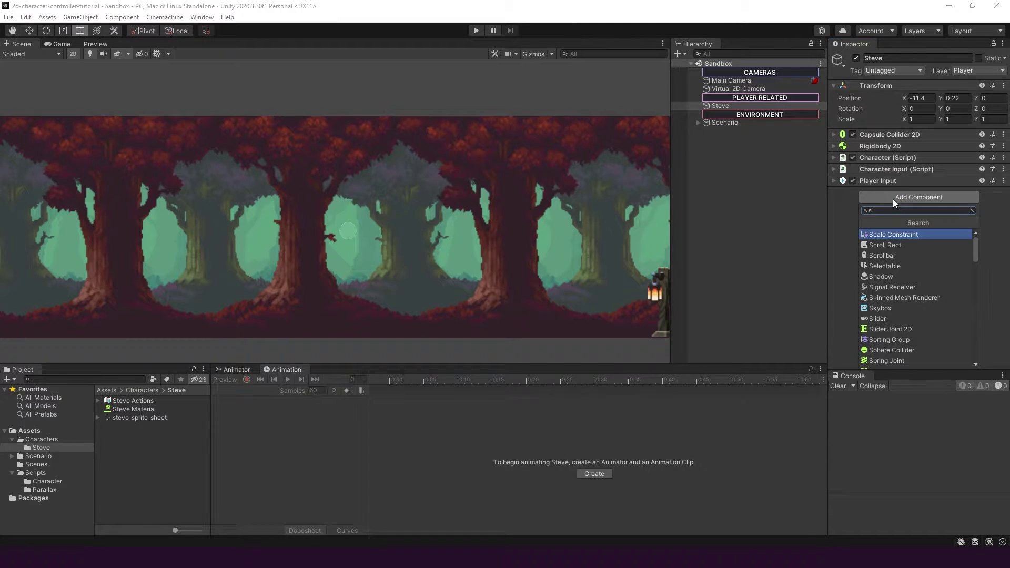
{"action": "type", "text": "pri"}
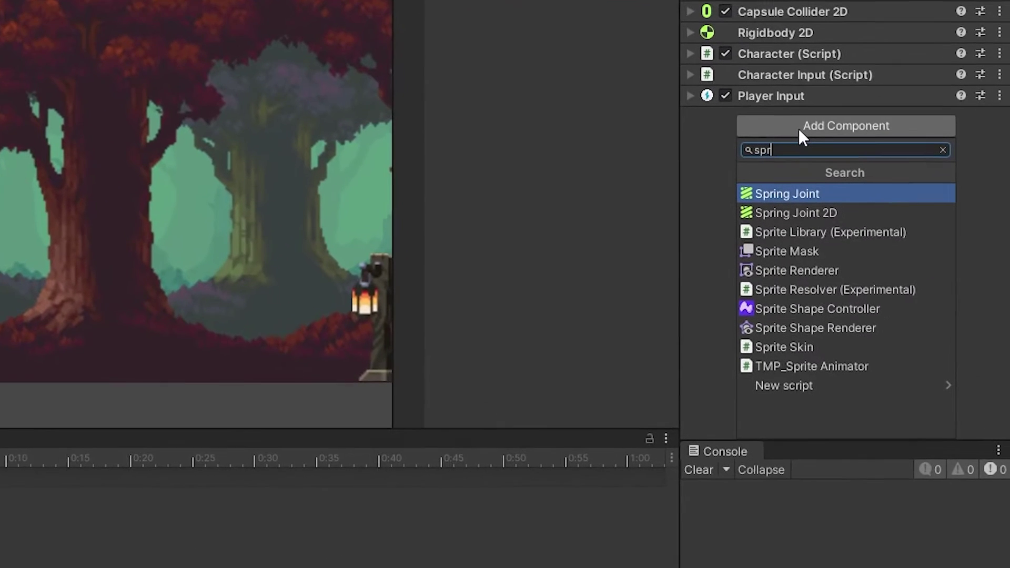
{"action": "type", "text": "te"}
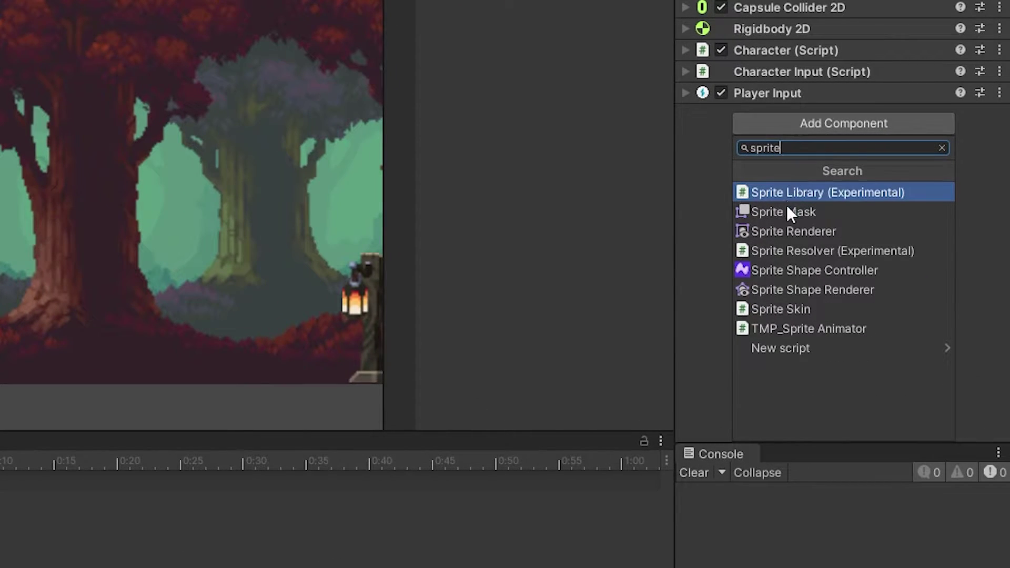
{"action": "left_click", "coordinate": [790, 231]}
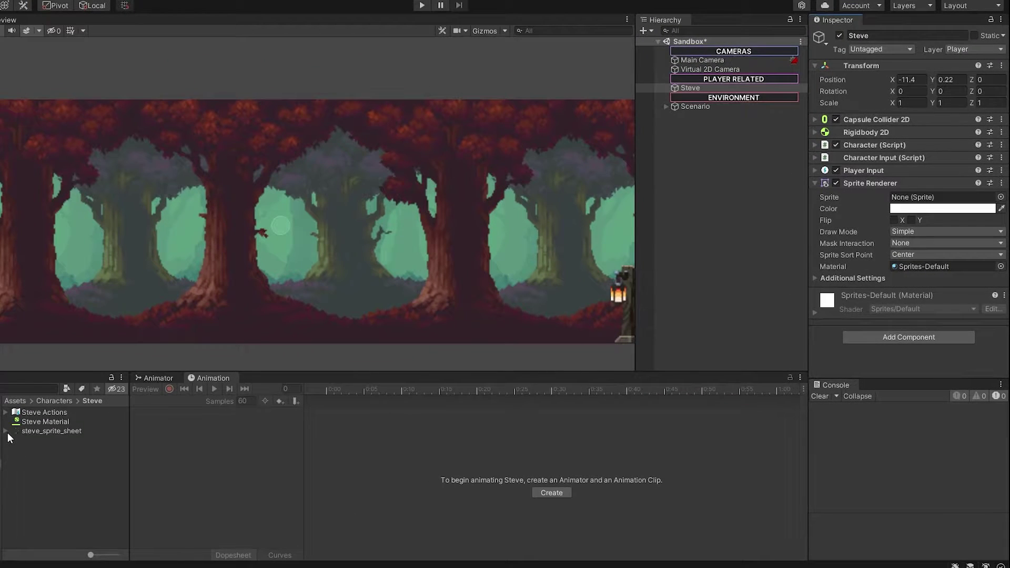
Step: Assign the steve_sprite_sheet_0_idle sprite to Steve's Sprite Renderer and collapse the component
{"action": "left_click", "coordinate": [6, 431]}
{"action": "left_click_drag", "start_coordinate": [47, 439], "coordinate": [906, 203]}
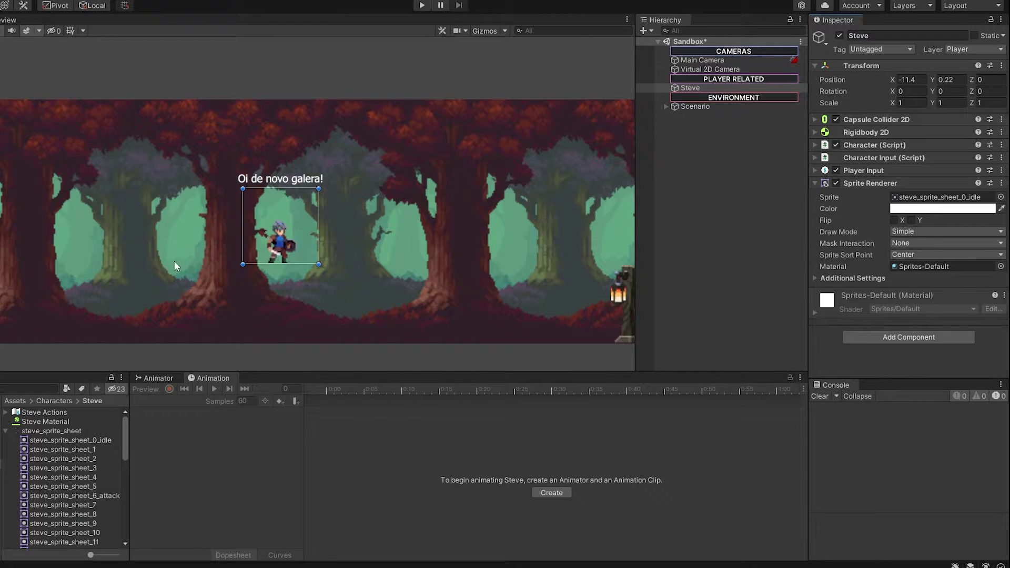
{"action": "left_click", "coordinate": [870, 183]}
Step: Add an Animator component to the Steve object
{"action": "left_click", "coordinate": [877, 239]}
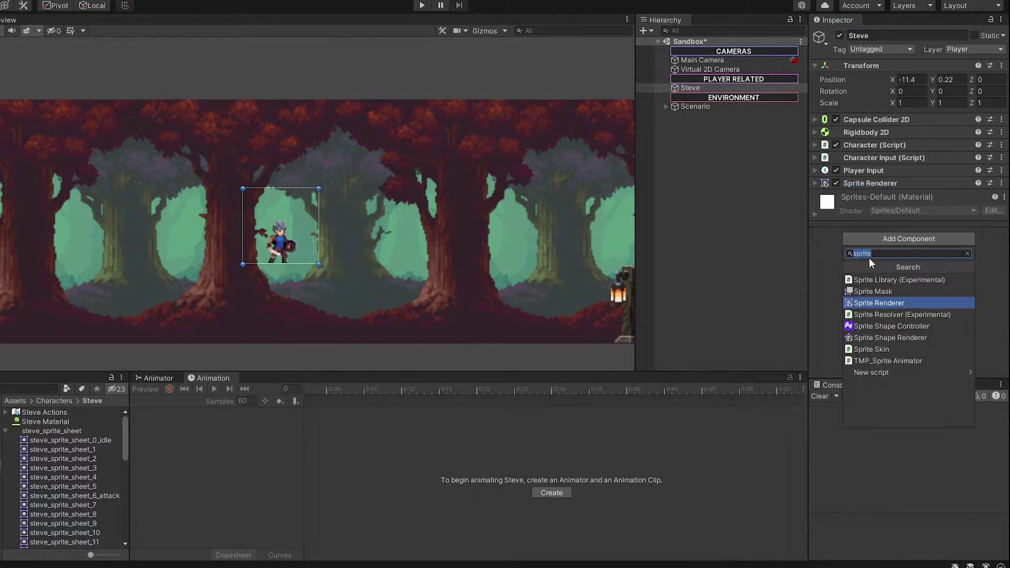
{"action": "type", "text": "Anima"}
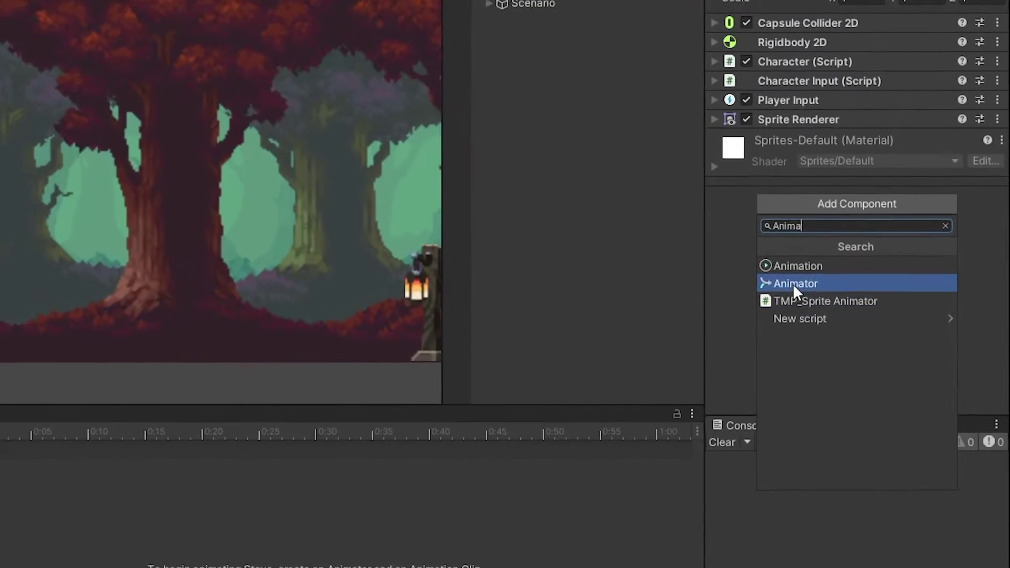
{"action": "left_click", "coordinate": [868, 291]}
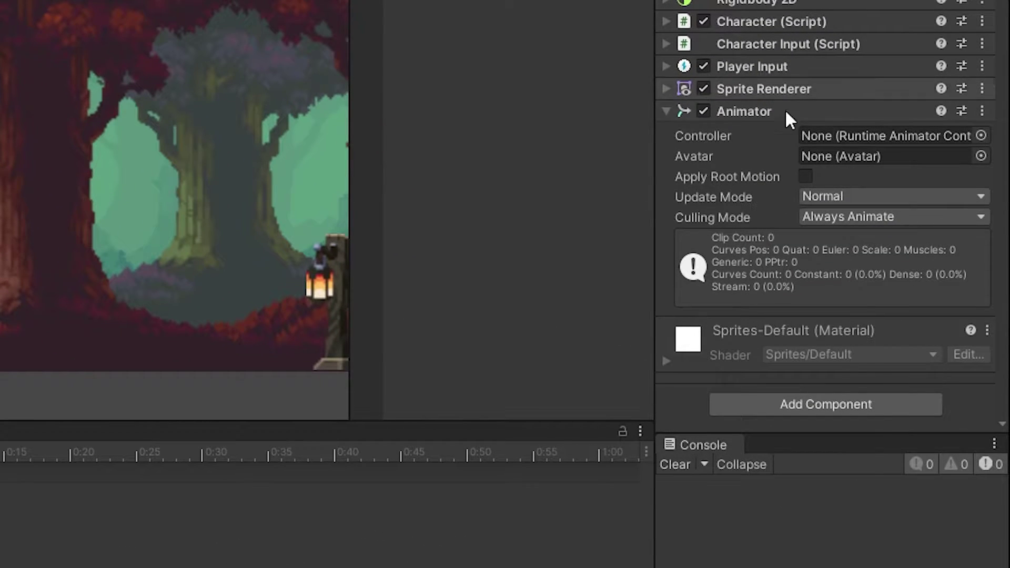
{"action": "left_click_drag", "start_coordinate": [655, 169], "coordinate": [652, 169]}
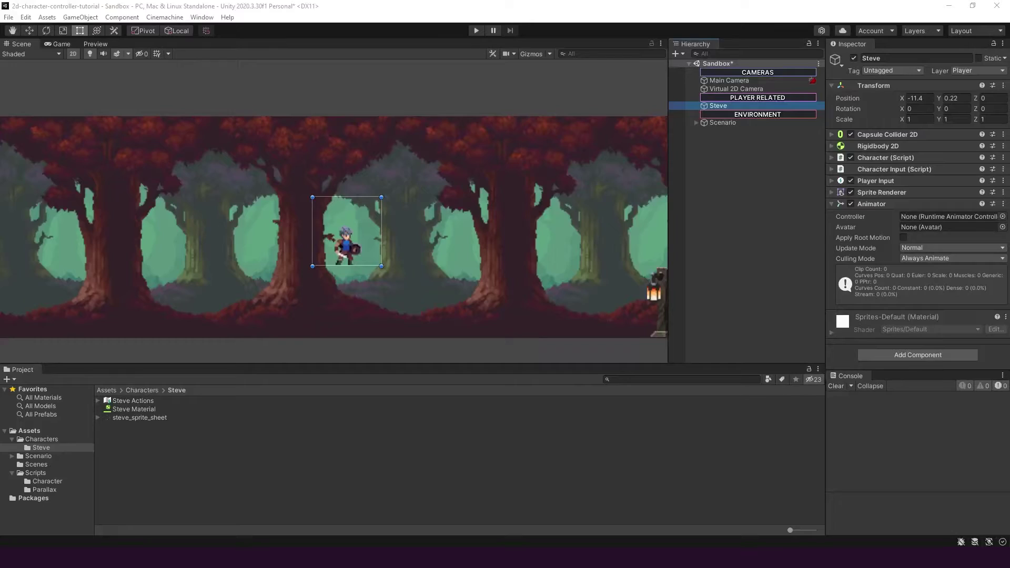
Step: Create an Animator Controller named Steve Animator Controller in the Steve folder and assign it to Steve's Animator component
{"action": "right_click", "coordinate": [144, 448]}
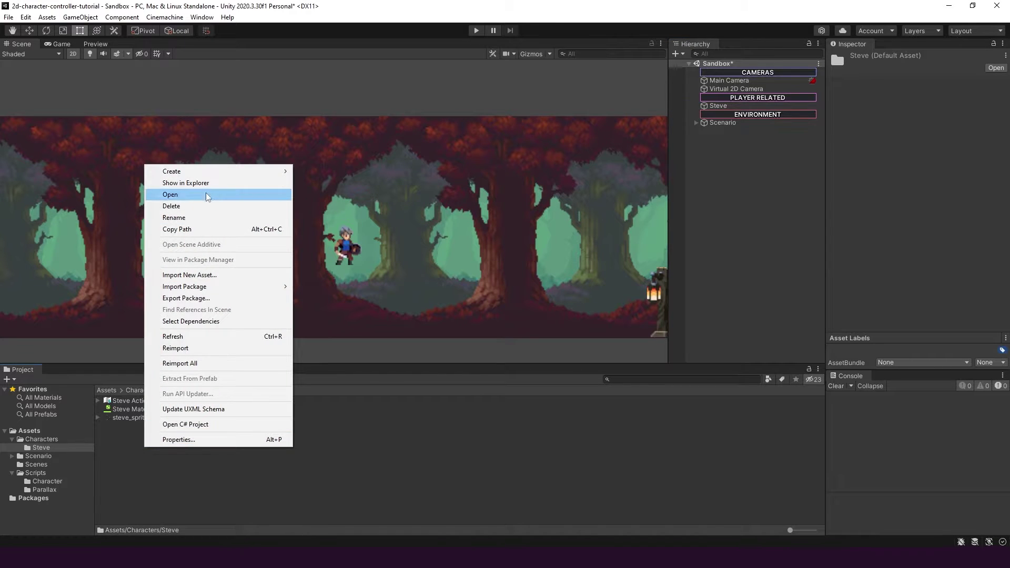
{"action": "mouse_move", "coordinate": [205, 178]}
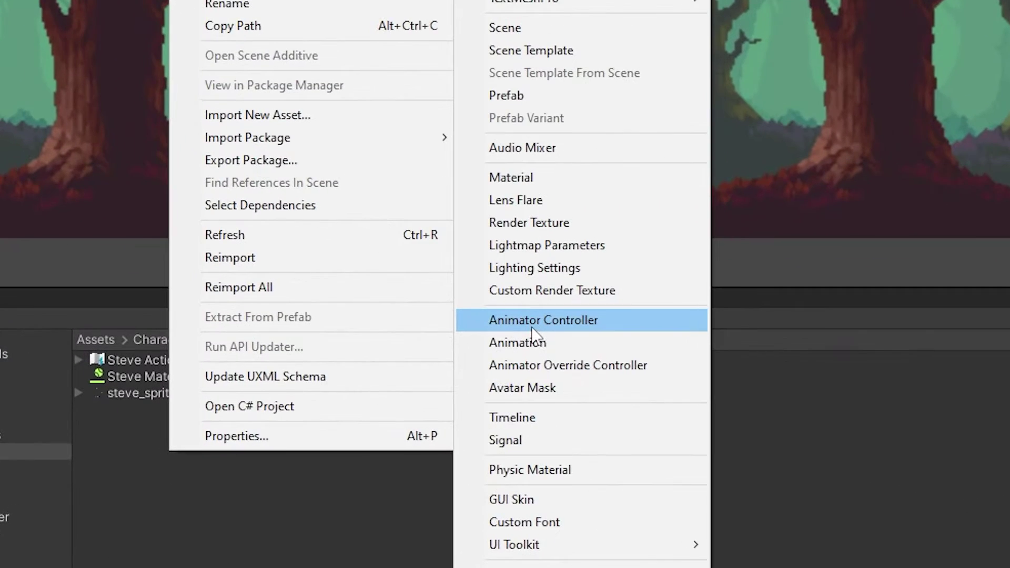
{"action": "left_click", "coordinate": [533, 322]}
{"action": "type", "text": "Steve Animator Controller"}
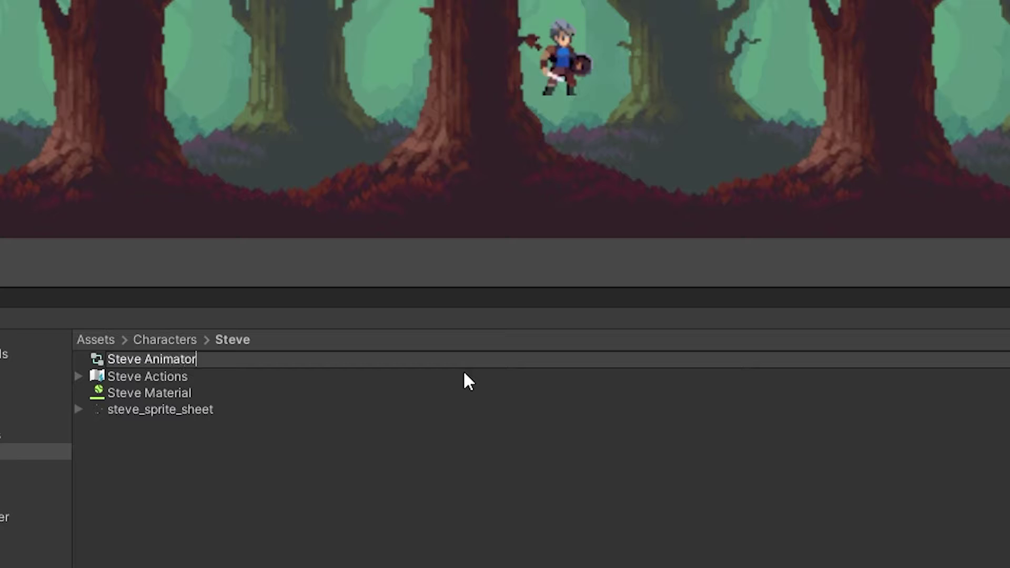
{"action": "key", "text": "Return"}
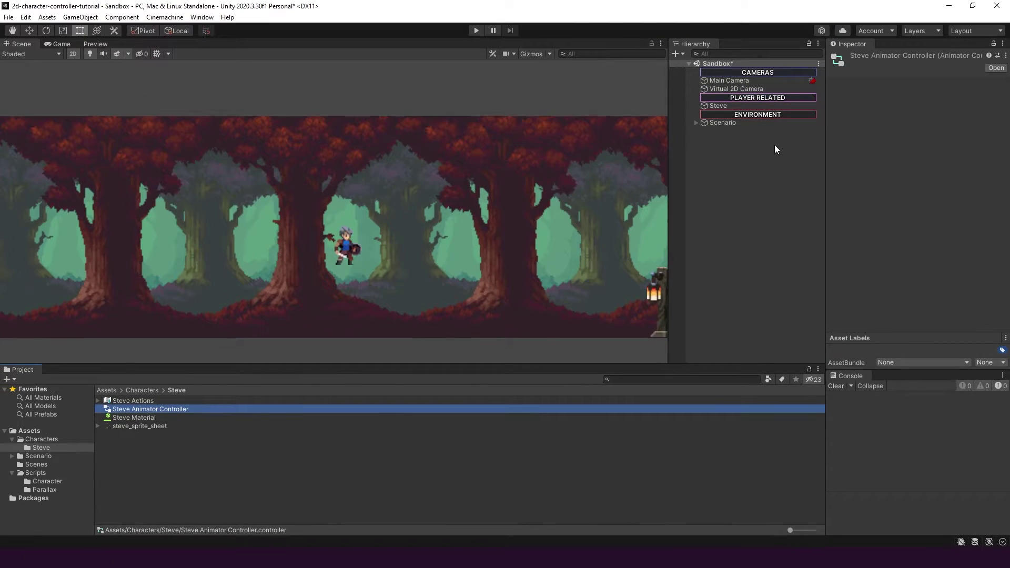
{"action": "left_click", "coordinate": [724, 107]}
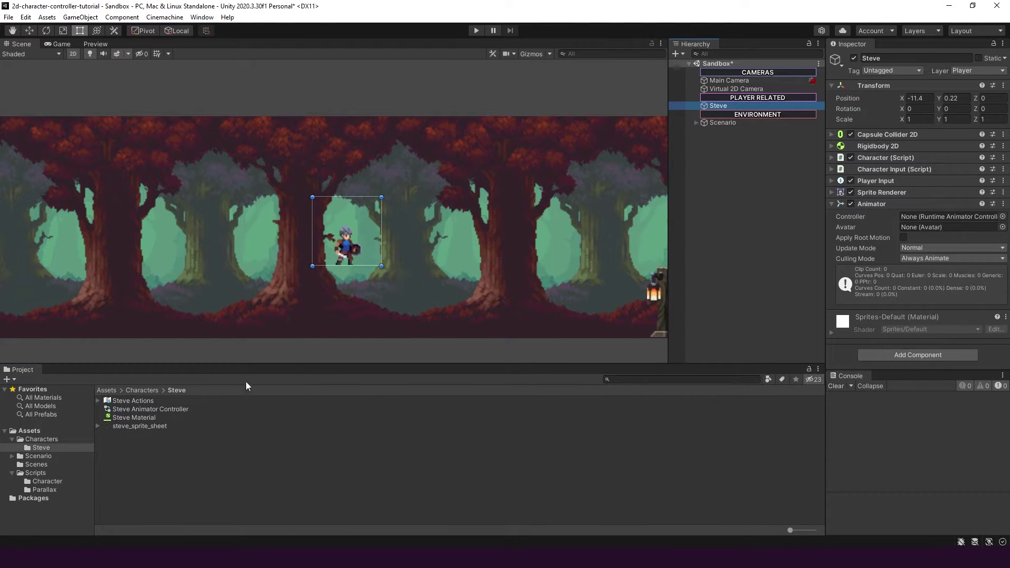
{"action": "left_click_drag", "start_coordinate": [172, 409], "coordinate": [908, 215]}
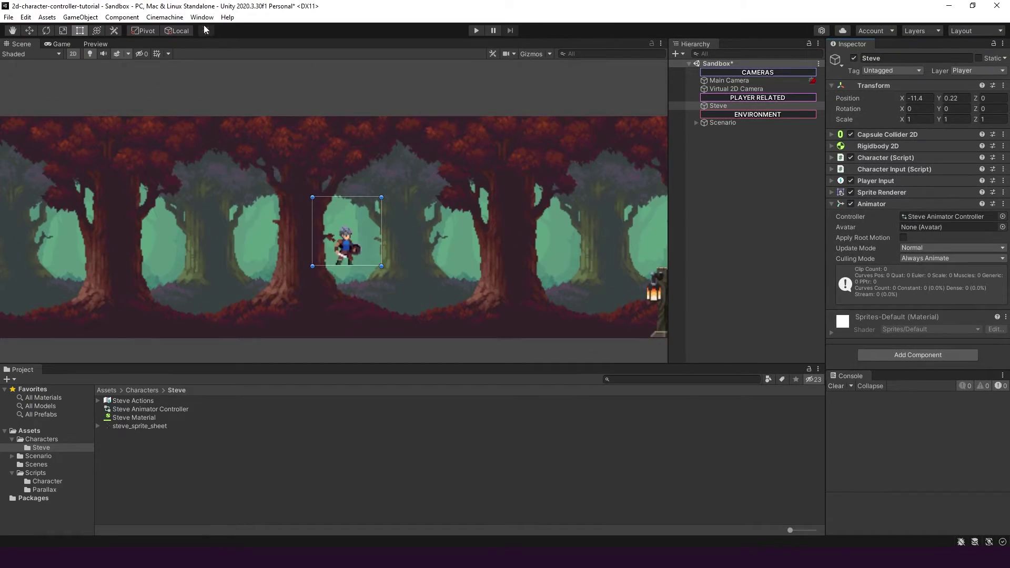
Step: Open the Animator window, dock it beside the Project window and widen it
{"action": "left_click", "coordinate": [202, 17]}
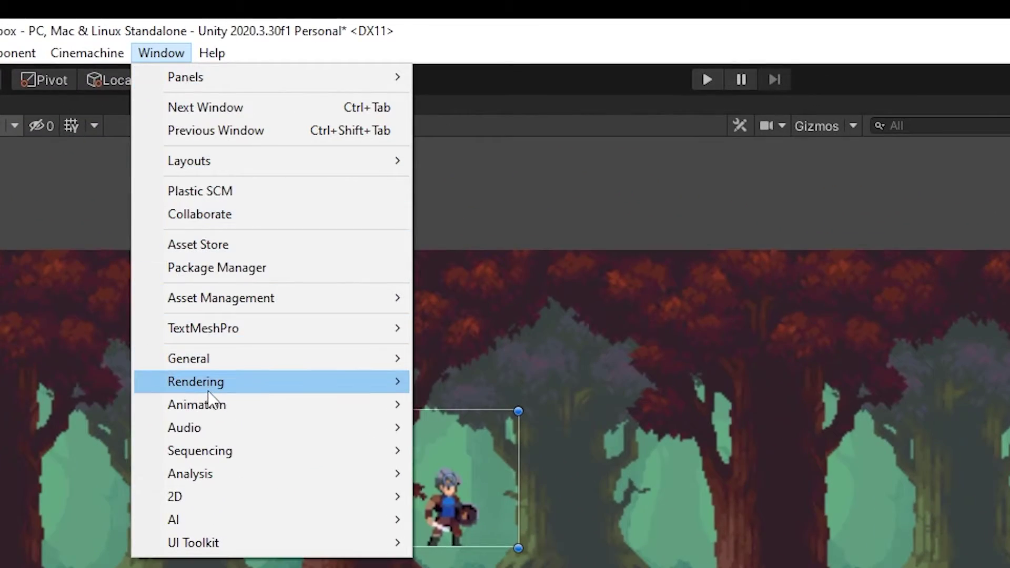
{"action": "mouse_move", "coordinate": [210, 403]}
{"action": "left_click", "coordinate": [479, 427]}
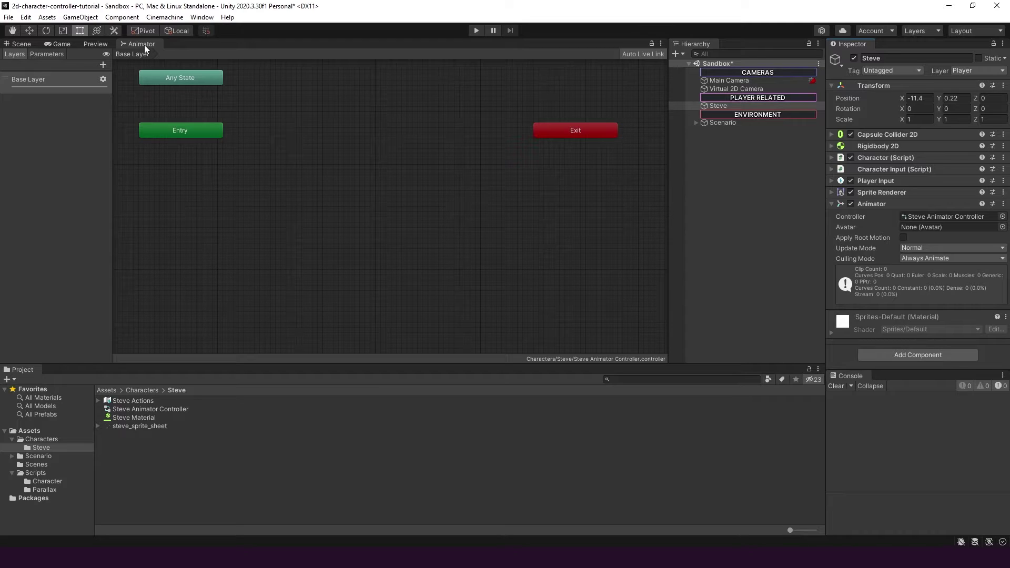
{"action": "left_click_drag", "start_coordinate": [144, 45], "coordinate": [746, 431]}
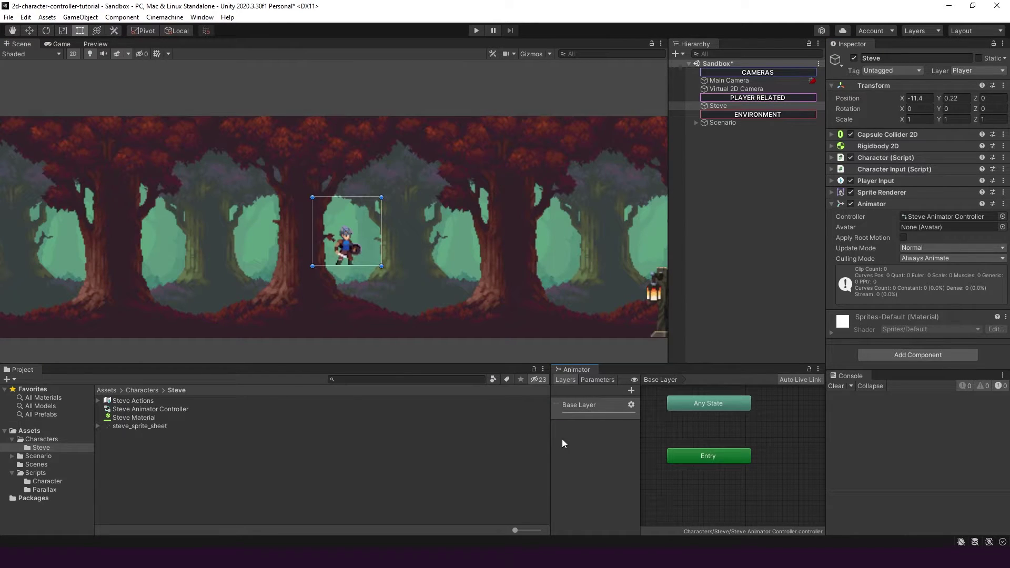
{"action": "left_click_drag", "start_coordinate": [551, 439], "coordinate": [230, 437]}
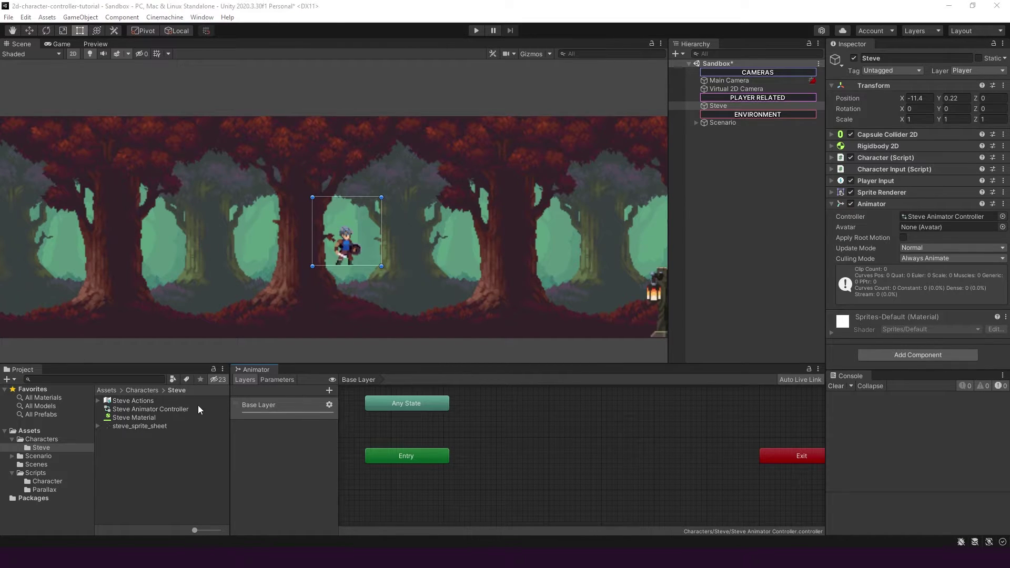
Step: Create an animation clip named Steve_Idle in the Steve folder and add it as a state in the Animator graph
{"action": "right_click", "coordinate": [131, 453]}
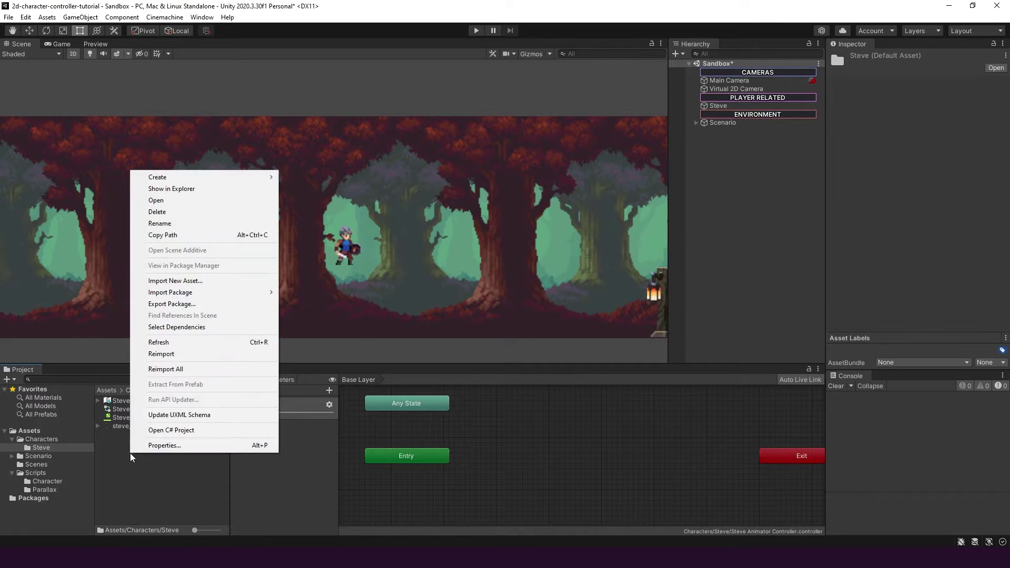
{"action": "mouse_move", "coordinate": [169, 181]}
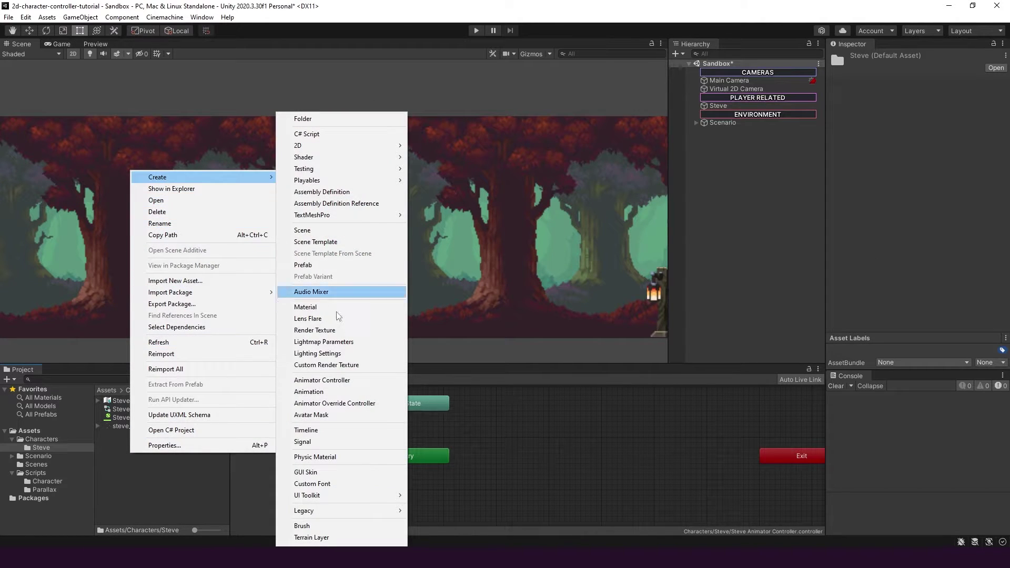
{"action": "left_click", "coordinate": [330, 393]}
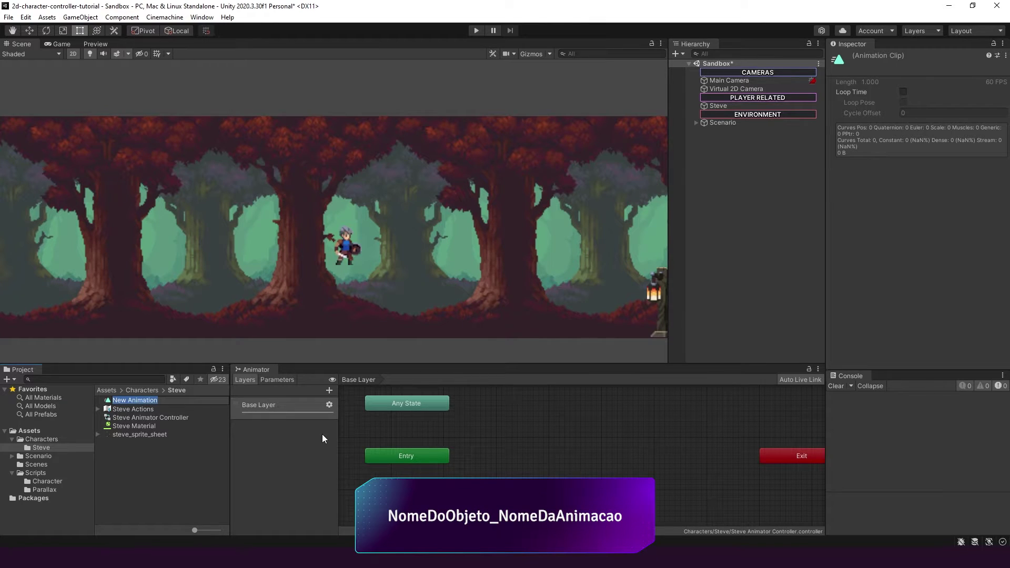
{"action": "type", "text": "Steve_Idle"}
{"action": "key", "text": "Return"}
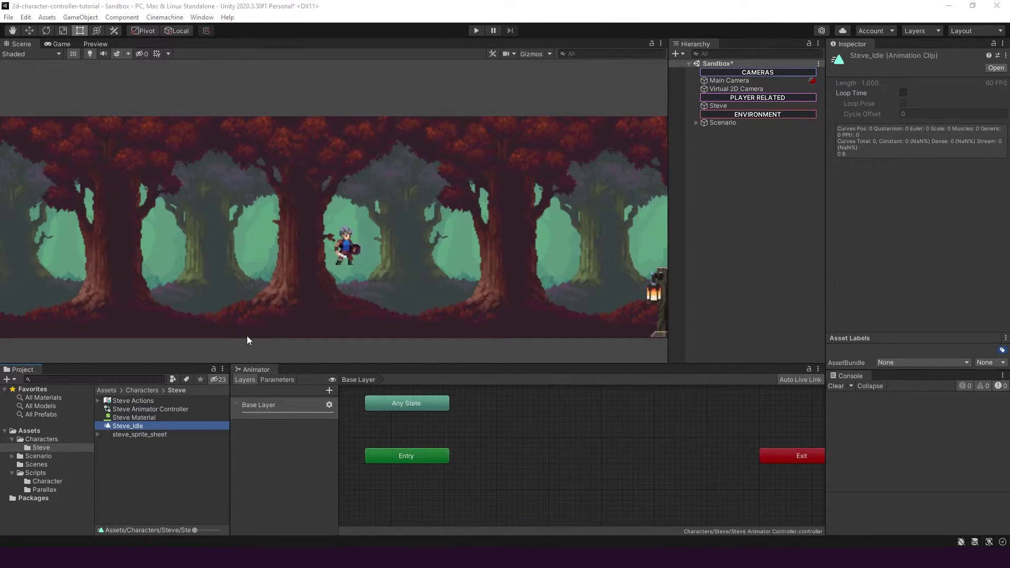
{"action": "left_click_drag", "start_coordinate": [134, 427], "coordinate": [564, 415]}
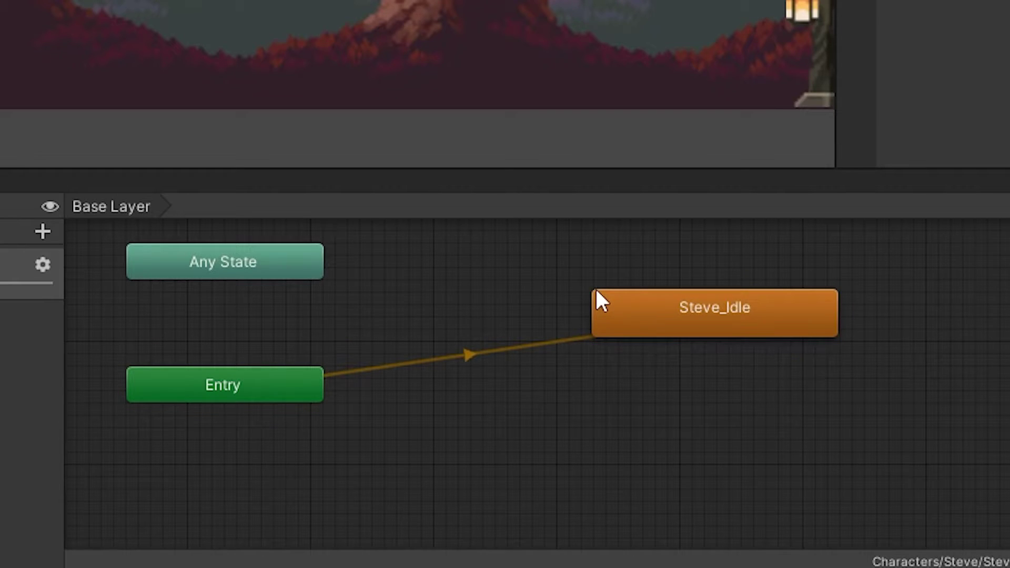
Step: Open the Animation window and dock it alongside the Animator window
{"action": "left_click", "coordinate": [201, 17]}
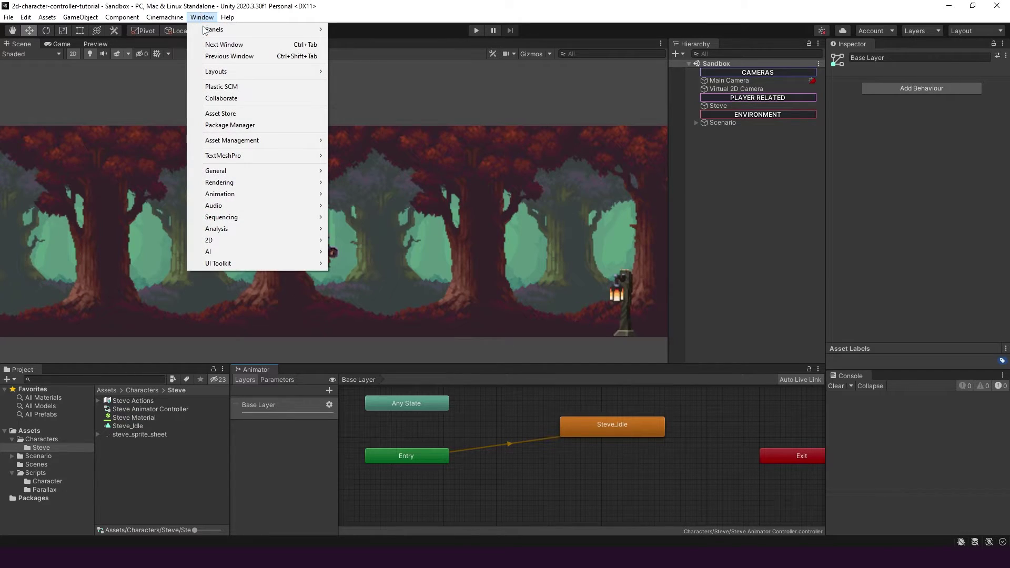
{"action": "mouse_move", "coordinate": [234, 198]}
{"action": "left_click", "coordinate": [359, 194]}
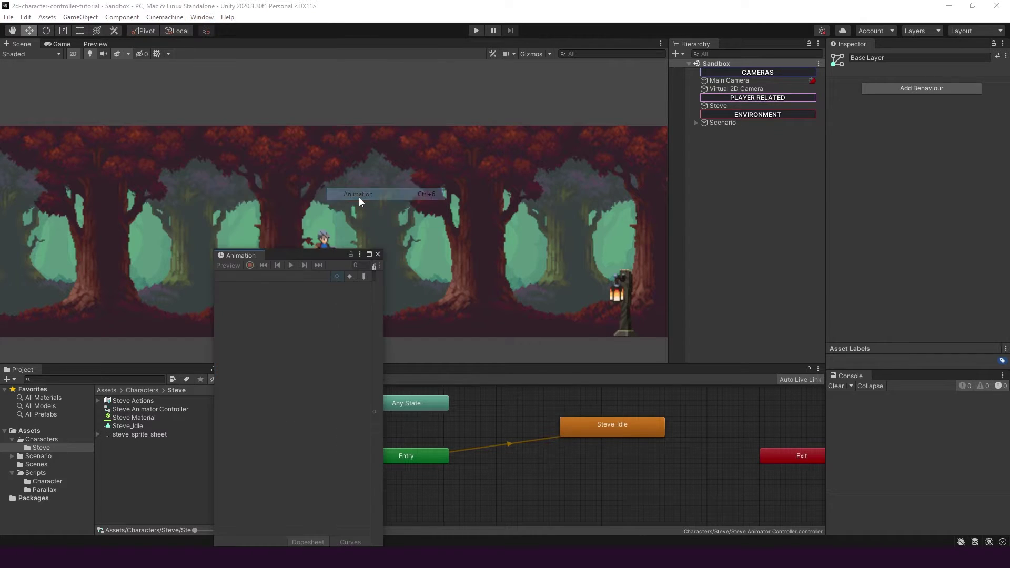
{"action": "left_click_drag", "start_coordinate": [245, 255], "coordinate": [390, 378]}
Step: Add Steve's Transform Position property to the Steve_Idle clip
{"action": "left_click", "coordinate": [718, 106]}
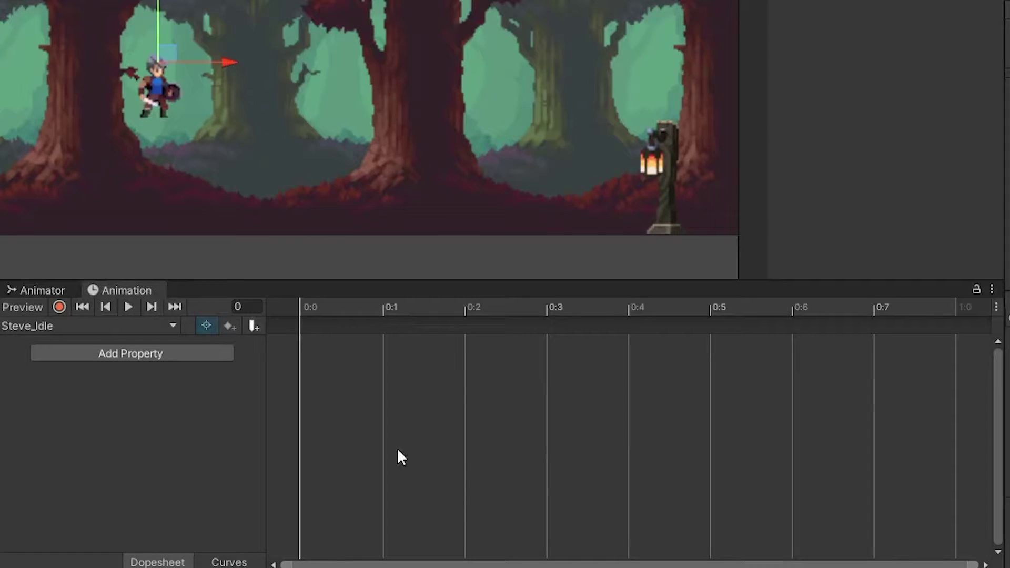
{"action": "left_click", "coordinate": [147, 358]}
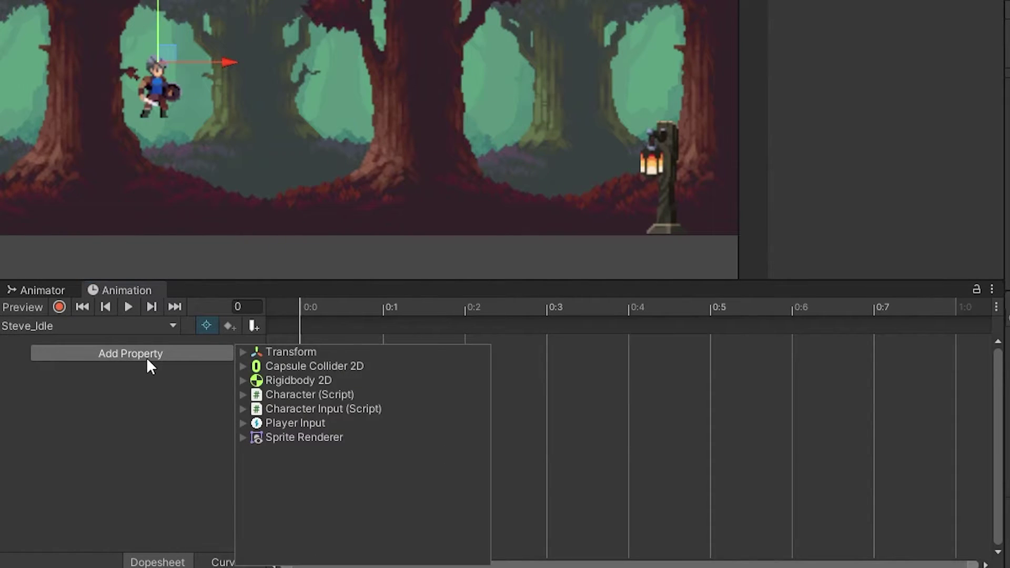
{"action": "left_click", "coordinate": [244, 352]}
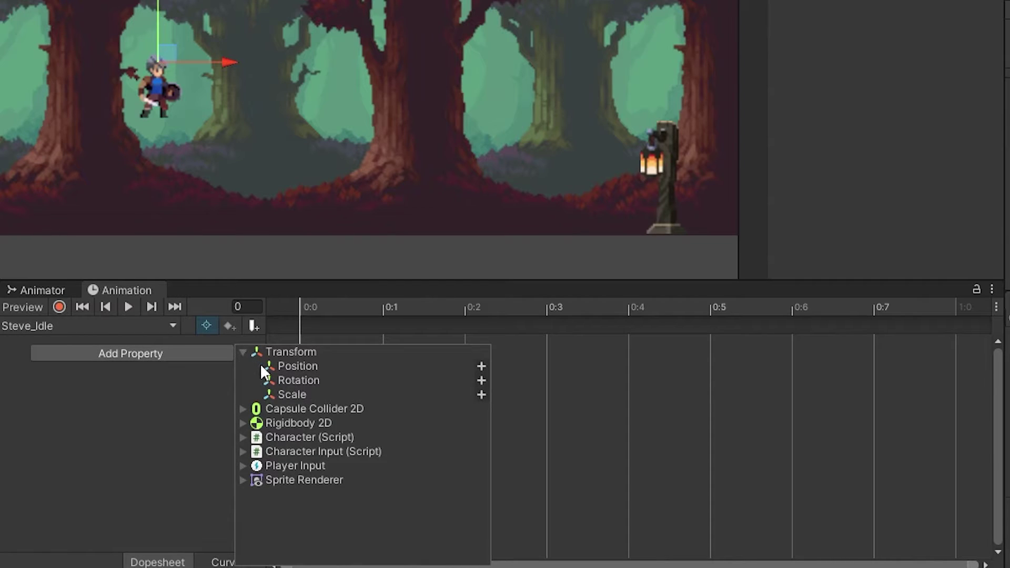
{"action": "left_click", "coordinate": [481, 368]}
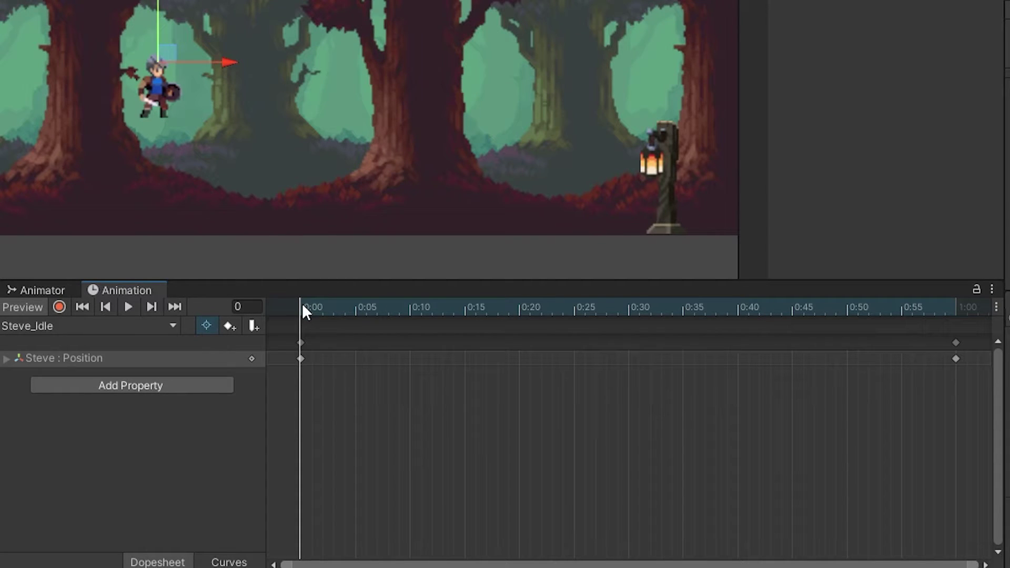
Step: Add a position keyframe at frame 15 of Steve_Idle and set its Position.x to -13.9
{"action": "left_click_drag", "start_coordinate": [304, 311], "coordinate": [467, 307]}
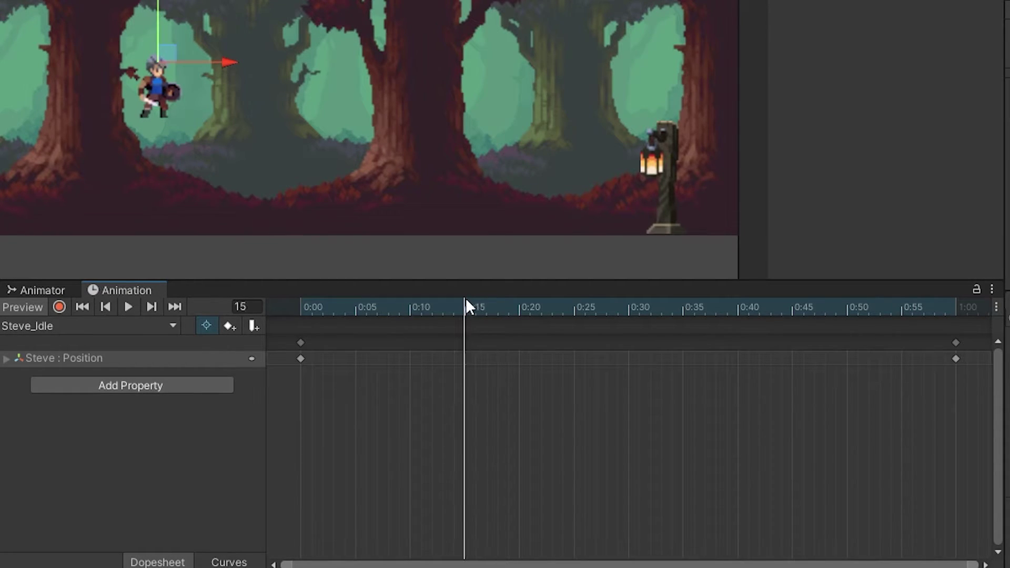
{"action": "left_click", "coordinate": [228, 324]}
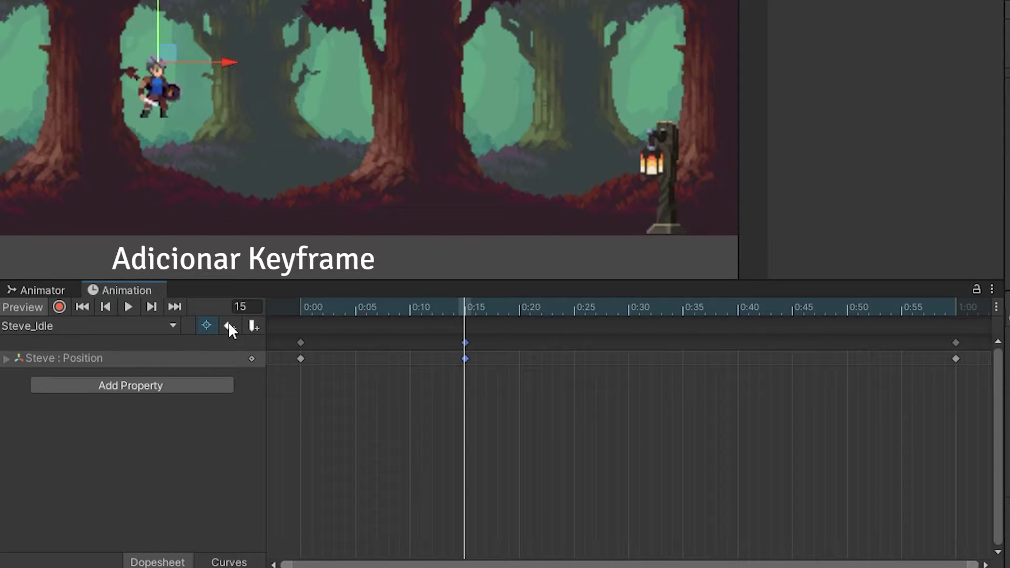
{"action": "left_click", "coordinate": [6, 359]}
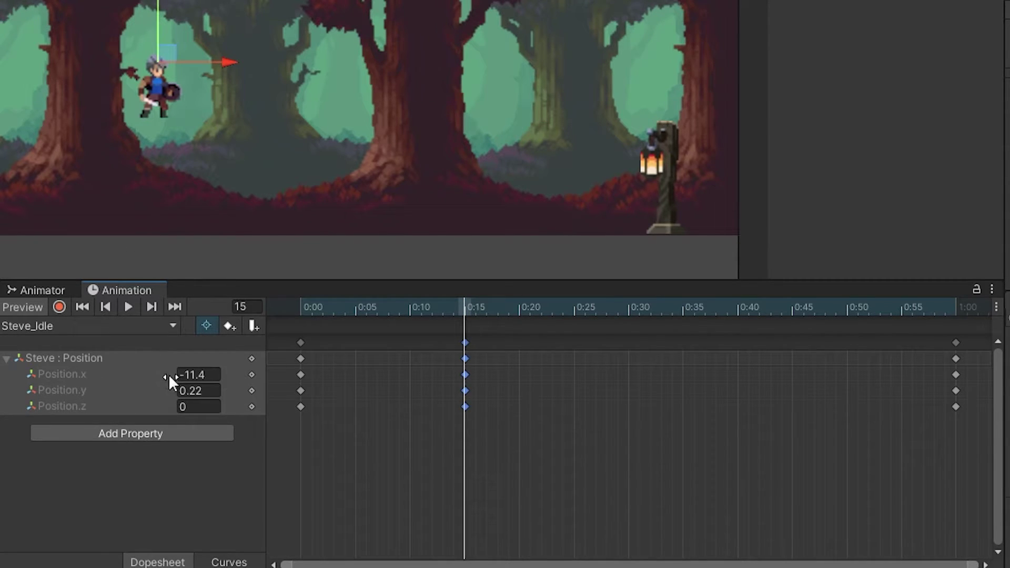
{"action": "left_click_drag", "start_coordinate": [168, 374], "coordinate": [142, 374]}
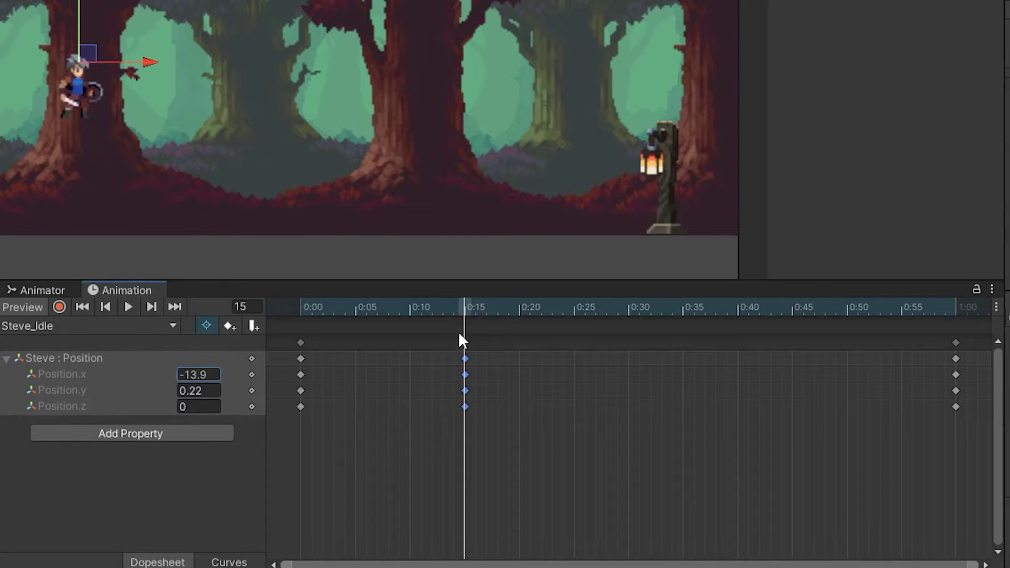
Step: Copy the keyframe at frame 15 and paste it at frame 40
{"action": "left_click", "coordinate": [465, 342]}
{"action": "key", "text": "ctrl+c"}
{"action": "left_click_drag", "start_coordinate": [527, 310], "coordinate": [741, 304]}
{"action": "key", "text": "ctrl+v"}
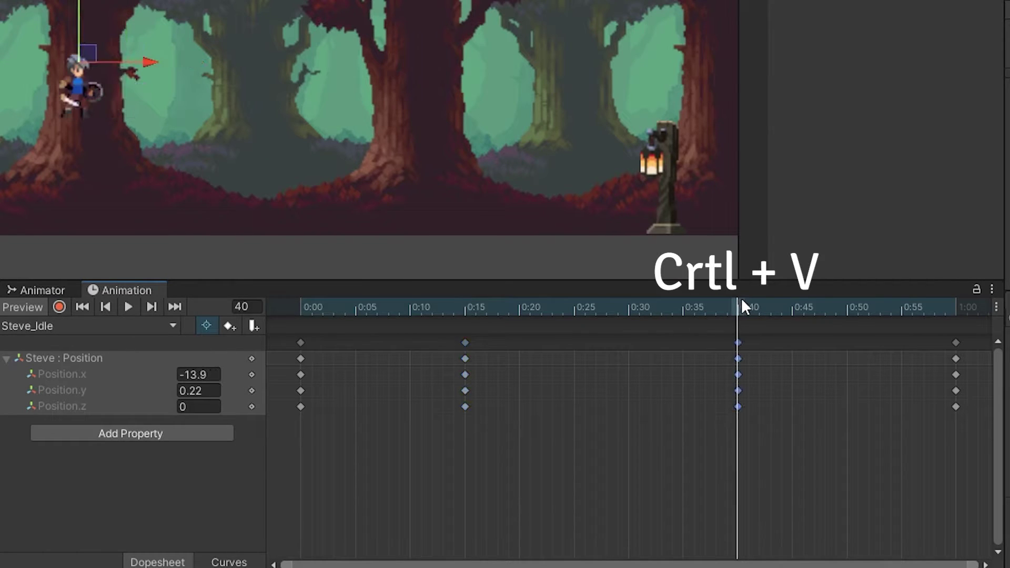
Step: Preview the Steve_Idle animation, stop playback and return the playhead to the keyframe at frame 40
{"action": "left_click", "coordinate": [128, 308]}
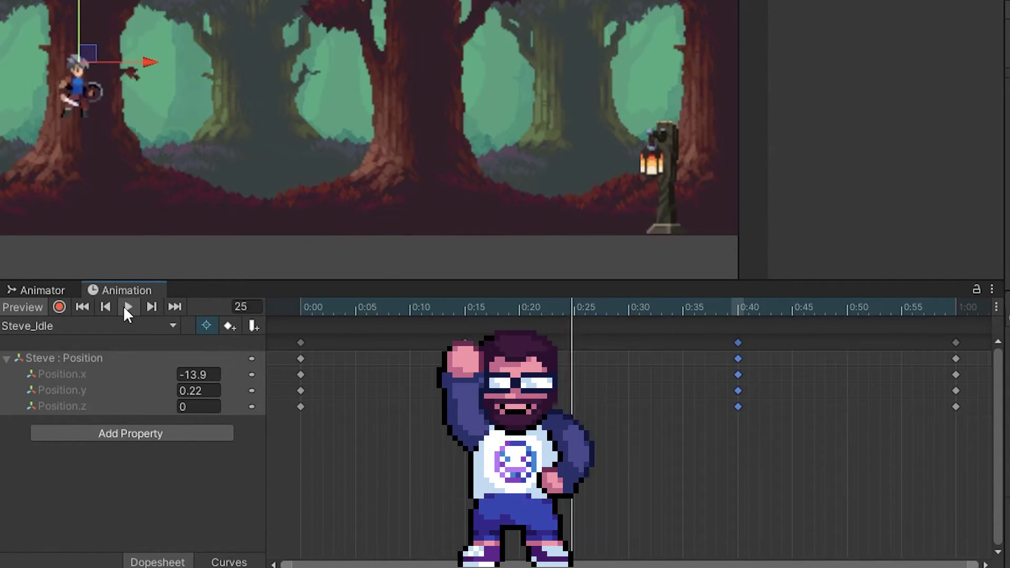
{"action": "left_click", "coordinate": [127, 308]}
{"action": "left_click", "coordinate": [151, 307]}
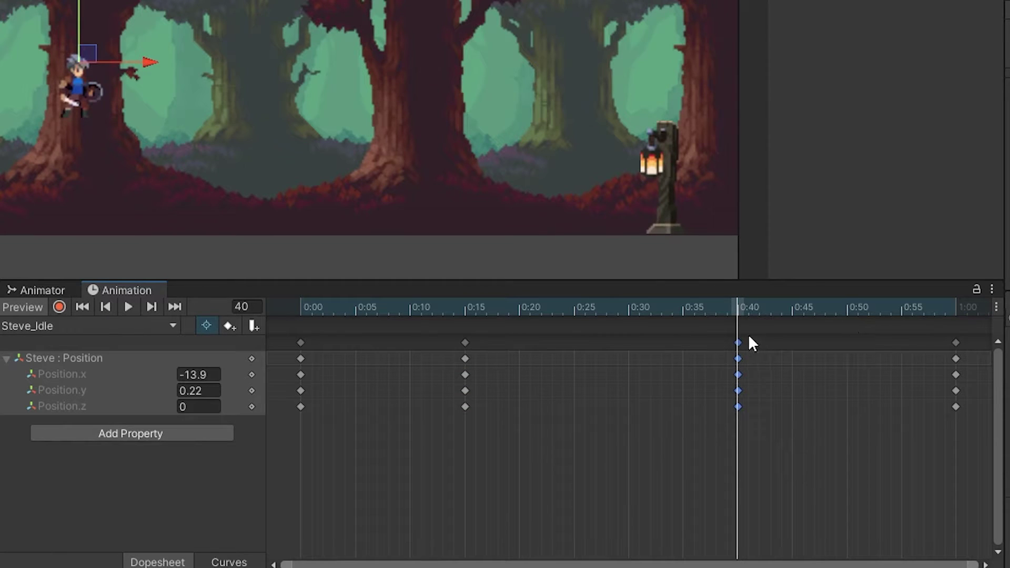
Step: Delete the Steve_Idle keyframes at frames 40 and 15
{"action": "key", "text": "Delete"}
{"action": "left_click", "coordinate": [465, 343]}
{"action": "key", "text": "Delete"}
Step: Record two Steve_Idle position keyframes, moving Steve right at frame 10 and left to Position.x -14.01 at frame 40
{"action": "left_click_drag", "start_coordinate": [736, 307], "coordinate": [410, 310]}
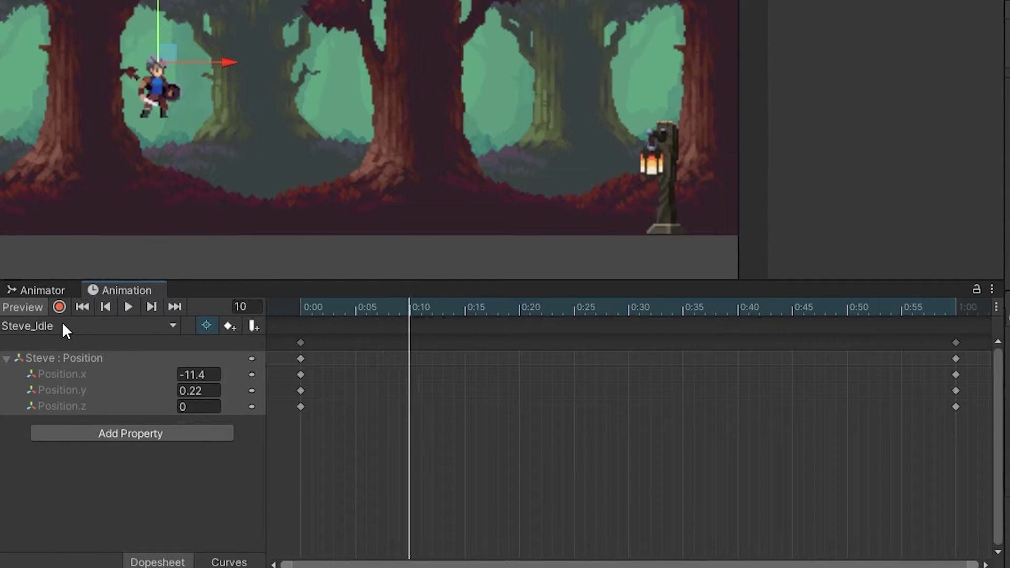
{"action": "left_click", "coordinate": [59, 308]}
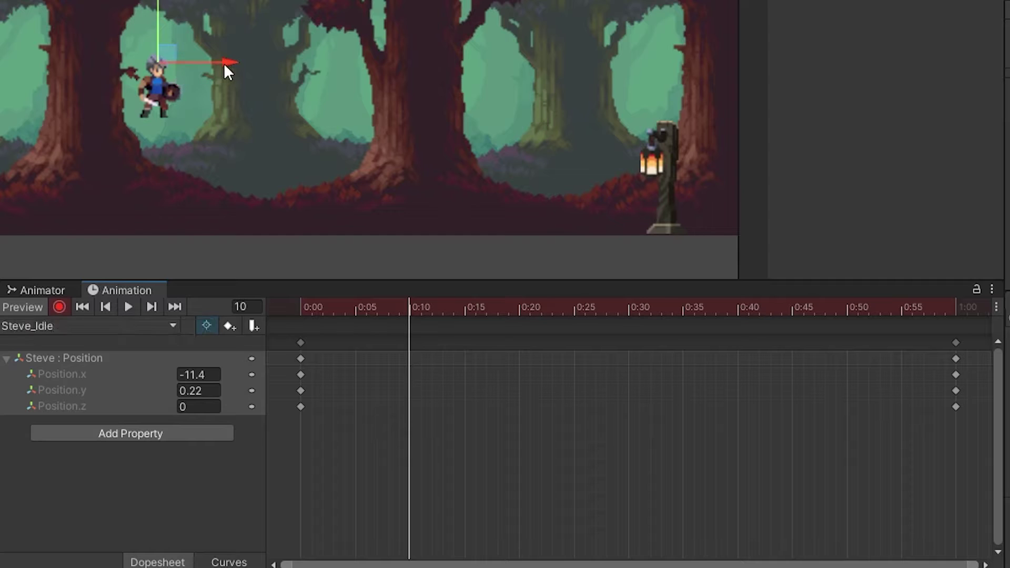
{"action": "left_click_drag", "start_coordinate": [223, 63], "coordinate": [314, 65]}
{"action": "left_click_drag", "start_coordinate": [410, 310], "coordinate": [736, 319]}
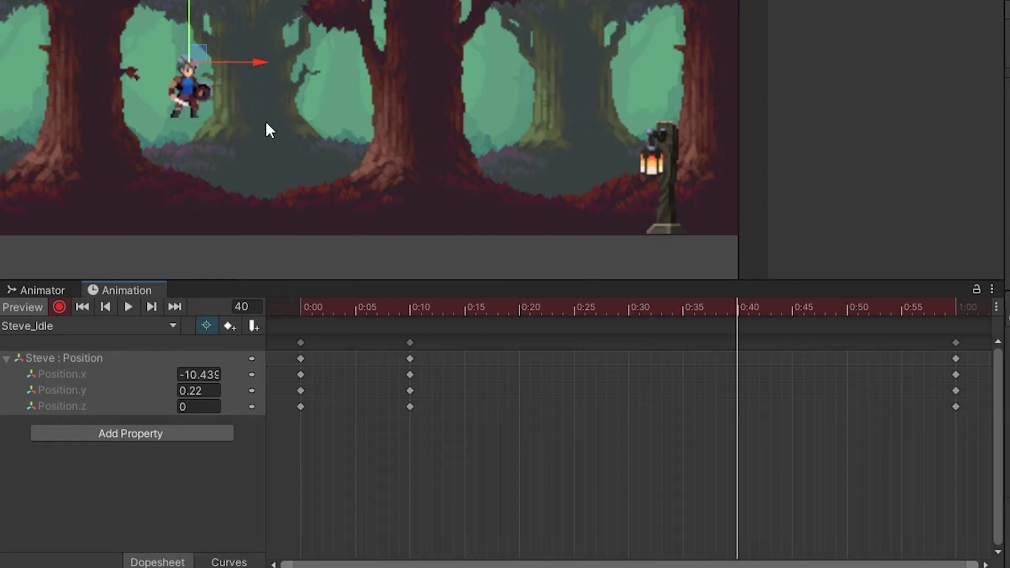
{"action": "left_click_drag", "start_coordinate": [267, 61], "coordinate": [151, 63]}
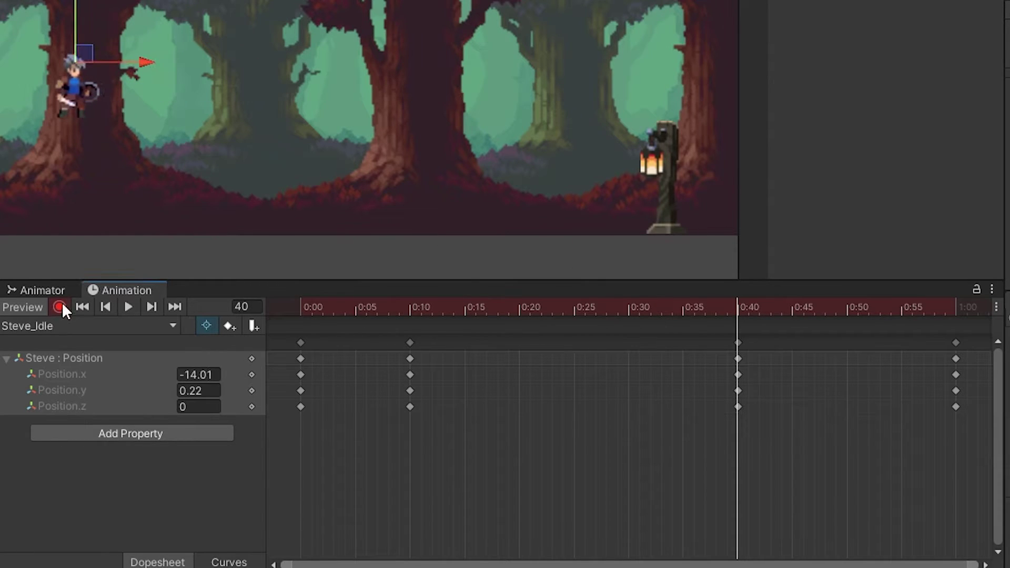
{"action": "left_click", "coordinate": [59, 306]}
Step: Preview the recorded movement and remove the Position property from the Steve_Idle clip
{"action": "left_click", "coordinate": [129, 307]}
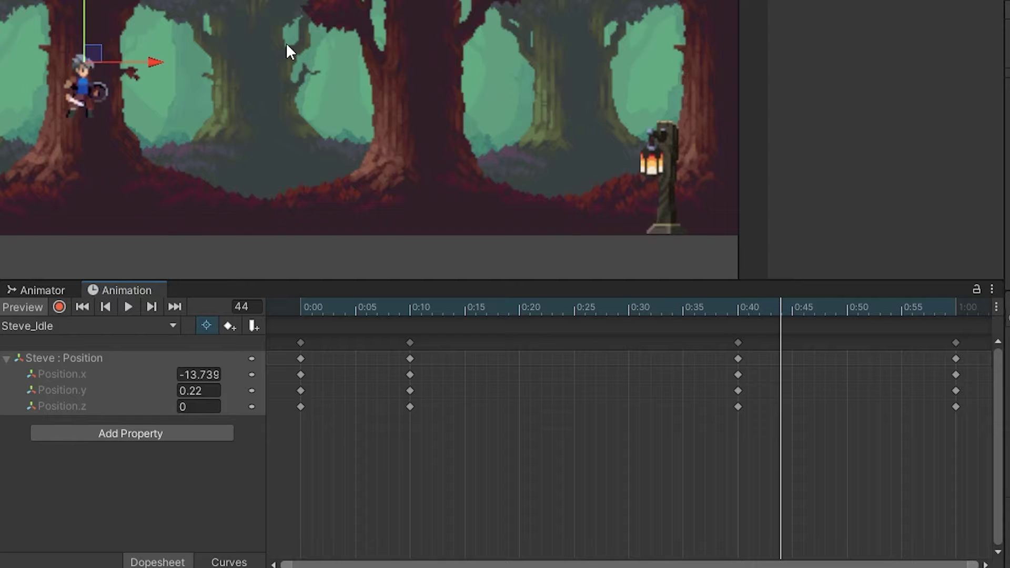
{"action": "right_click", "coordinate": [249, 357]}
{"action": "left_click", "coordinate": [271, 376]}
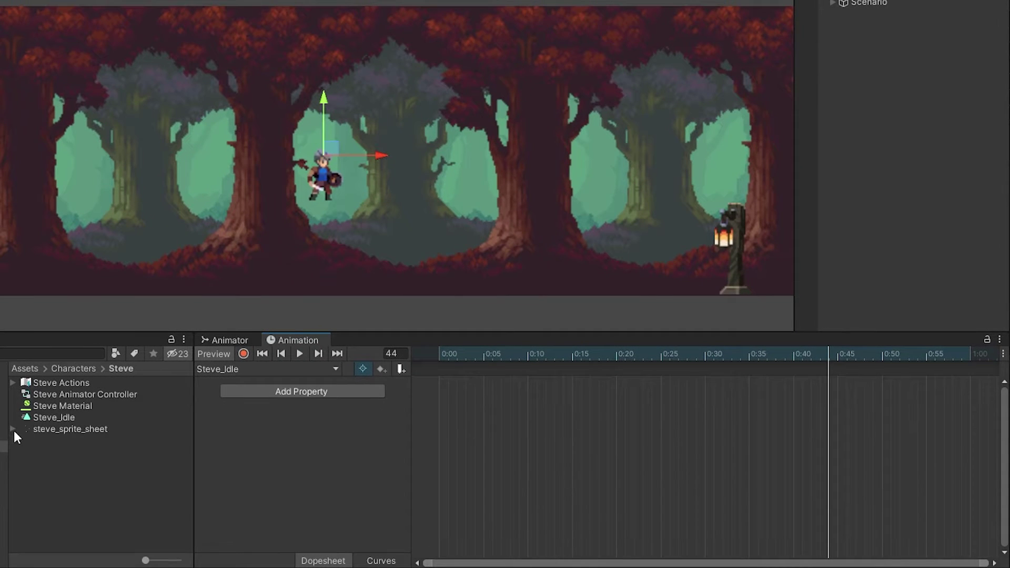
Step: Add sprites steve_sprite_sheet_0_idle through steve_sprite_sheet_5 as keyframes from frame 0 of Steve_Idle and preview the clip
{"action": "left_click", "coordinate": [13, 429]}
{"action": "left_click", "coordinate": [64, 440]}
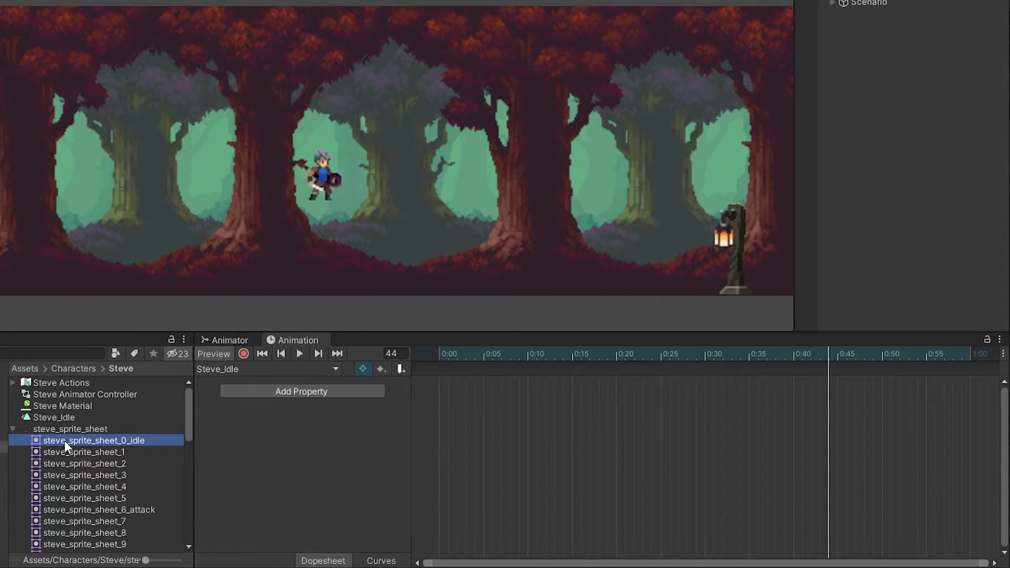
{"action": "left_click", "coordinate": [114, 500], "text": "shift"}
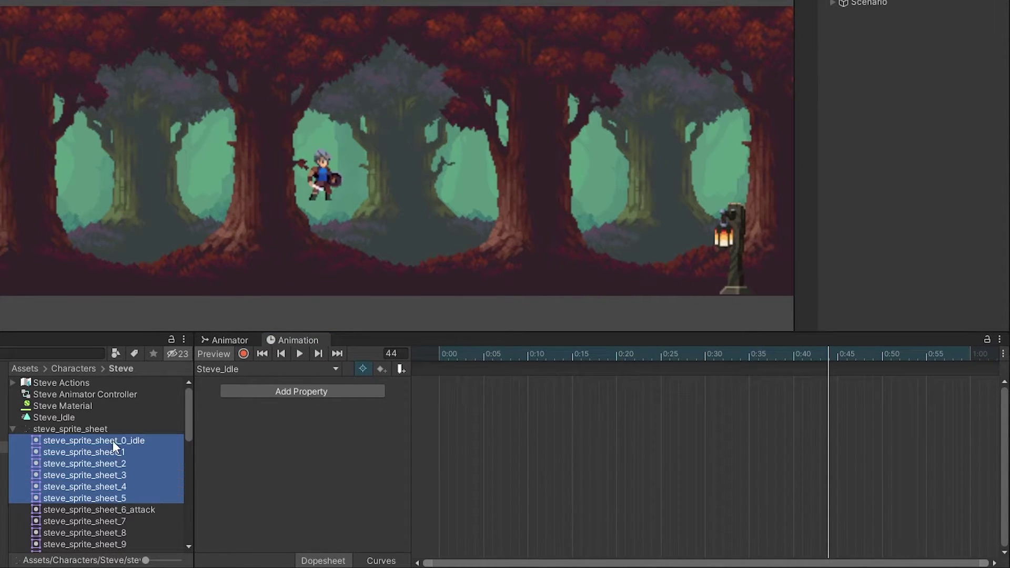
{"action": "left_click_drag", "start_coordinate": [113, 441], "coordinate": [401, 392]}
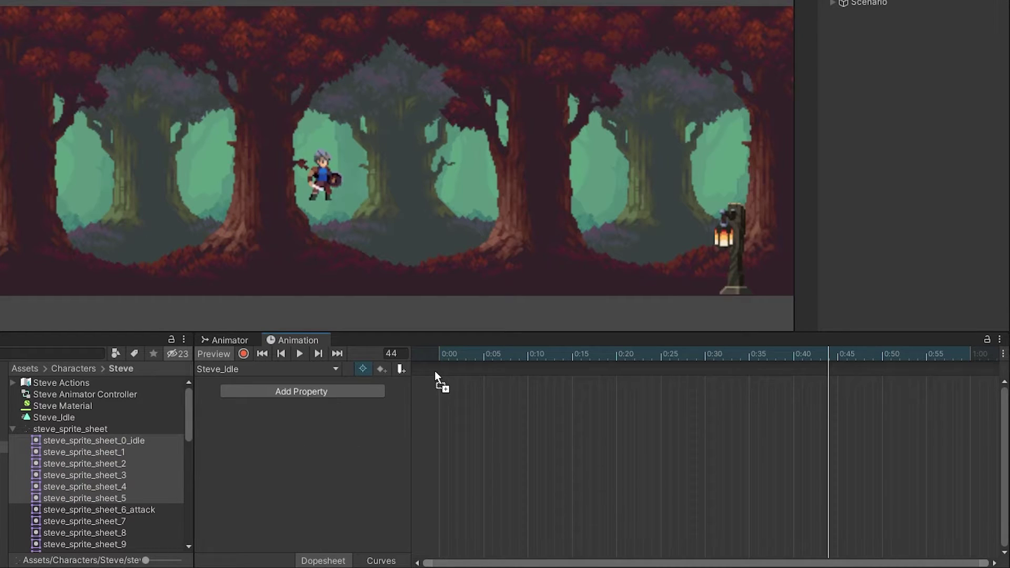
{"action": "left_click_drag", "start_coordinate": [435, 373], "coordinate": [439, 374]}
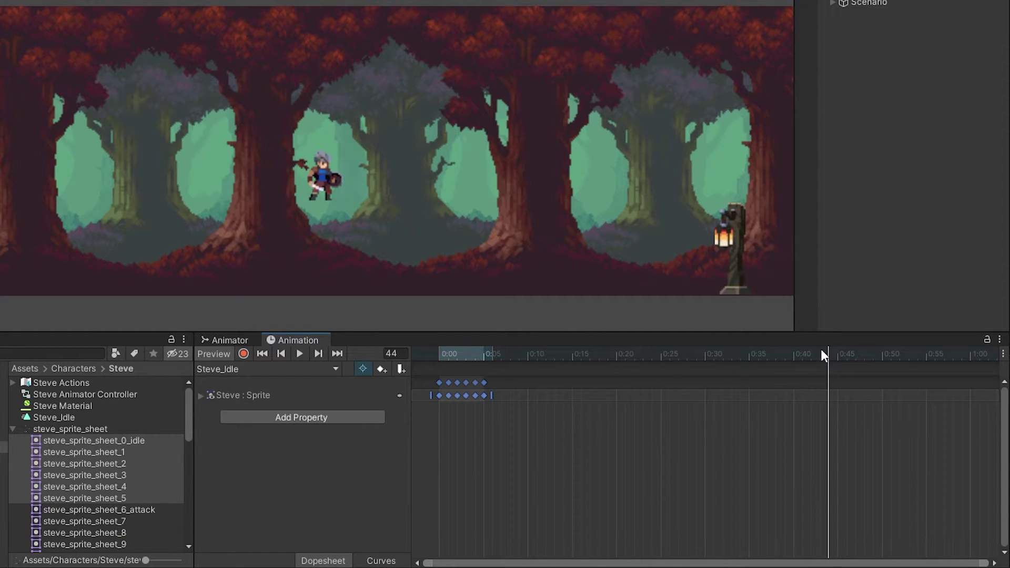
{"action": "left_click", "coordinate": [298, 354]}
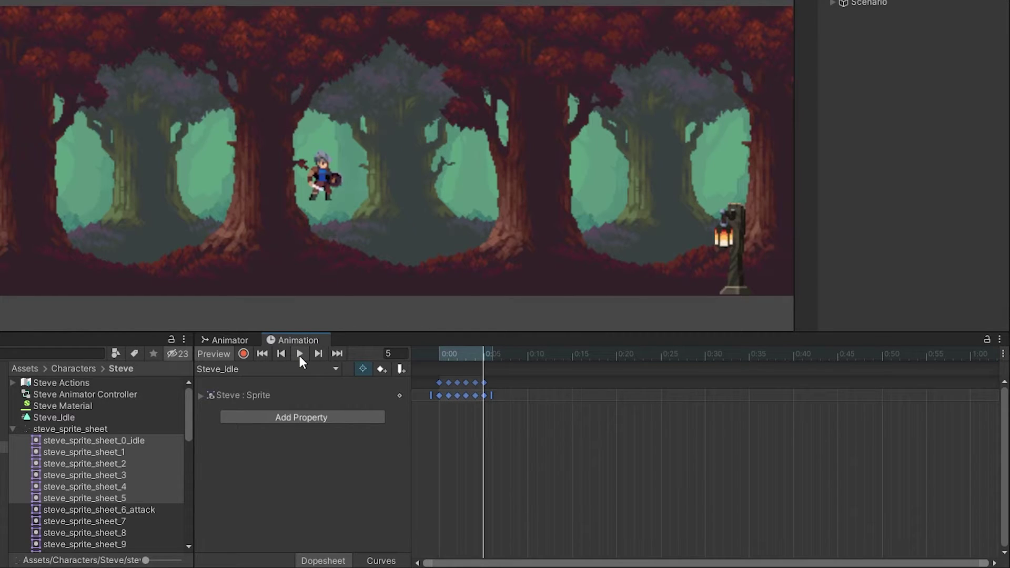
Step: Spread the sprite keyframes after the first to frames 8, 16, 25, 33 and 40, and preview the slower animation
{"action": "left_click", "coordinate": [575, 440]}
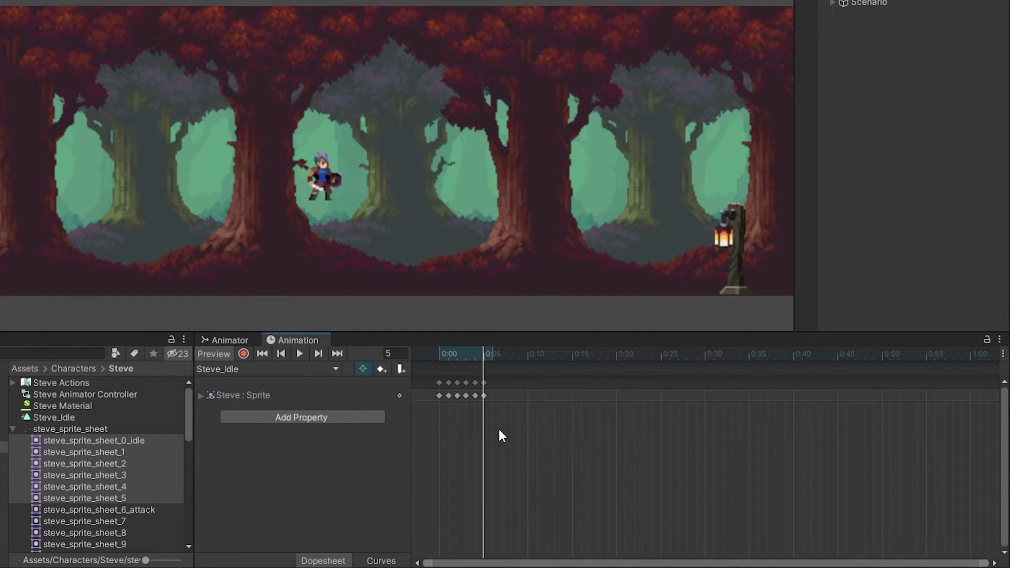
{"action": "left_click_drag", "start_coordinate": [467, 392], "coordinate": [446, 380]}
{"action": "left_click_drag", "start_coordinate": [457, 396], "coordinate": [520, 396]}
{"action": "left_click_drag", "start_coordinate": [562, 428], "coordinate": [516, 389]}
{"action": "left_click_drag", "start_coordinate": [528, 396], "coordinate": [588, 389]}
{"action": "left_click_drag", "start_coordinate": [599, 396], "coordinate": [670, 396]}
{"action": "left_click_drag", "start_coordinate": [696, 428], "coordinate": [665, 388]}
{"action": "left_click_drag", "start_coordinate": [678, 395], "coordinate": [740, 395]}
{"action": "left_click_drag", "start_coordinate": [759, 424], "coordinate": [793, 394]}
{"action": "left_click", "coordinate": [800, 425]}
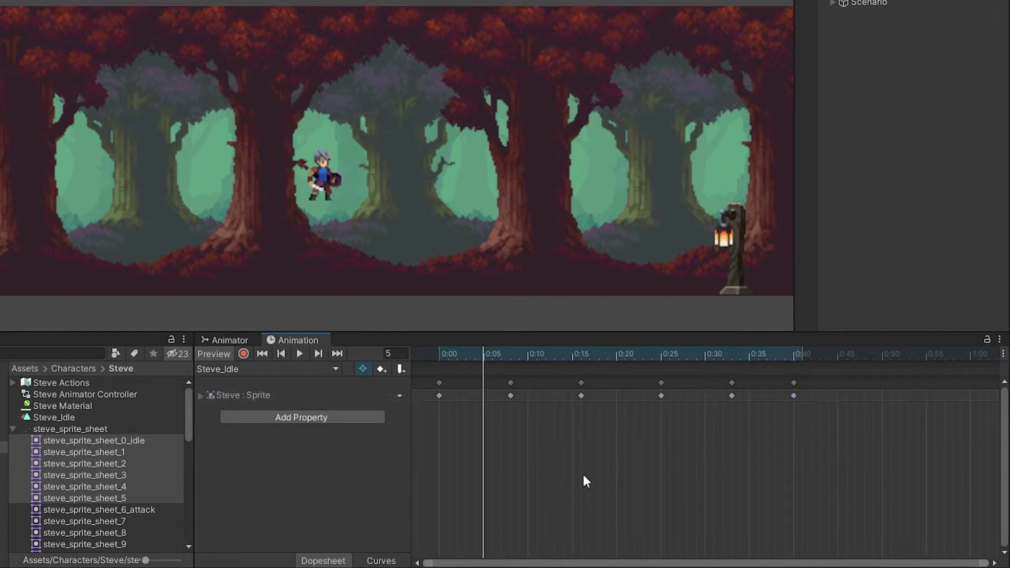
{"action": "key", "text": "space"}
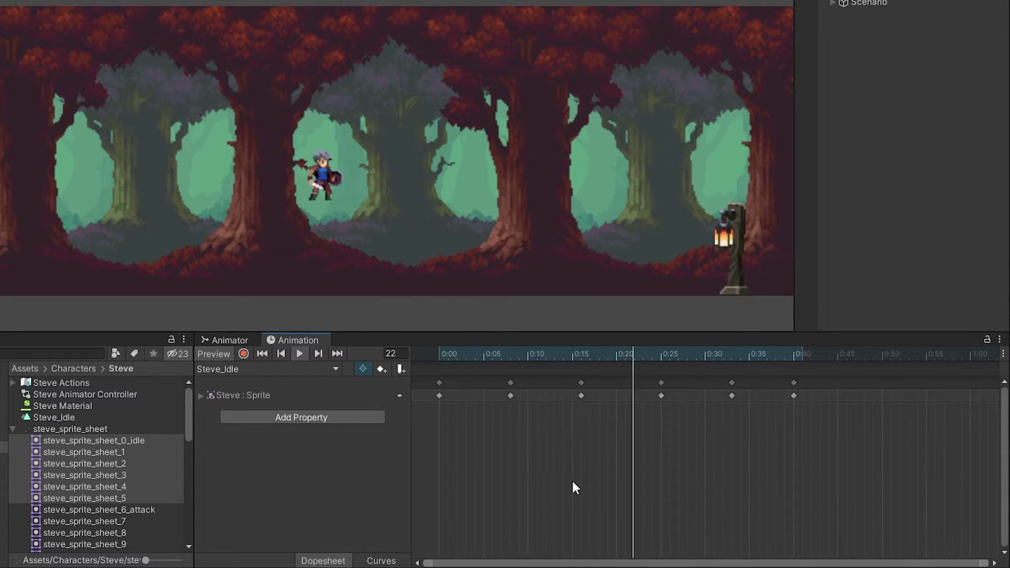
{"action": "key", "text": "space"}
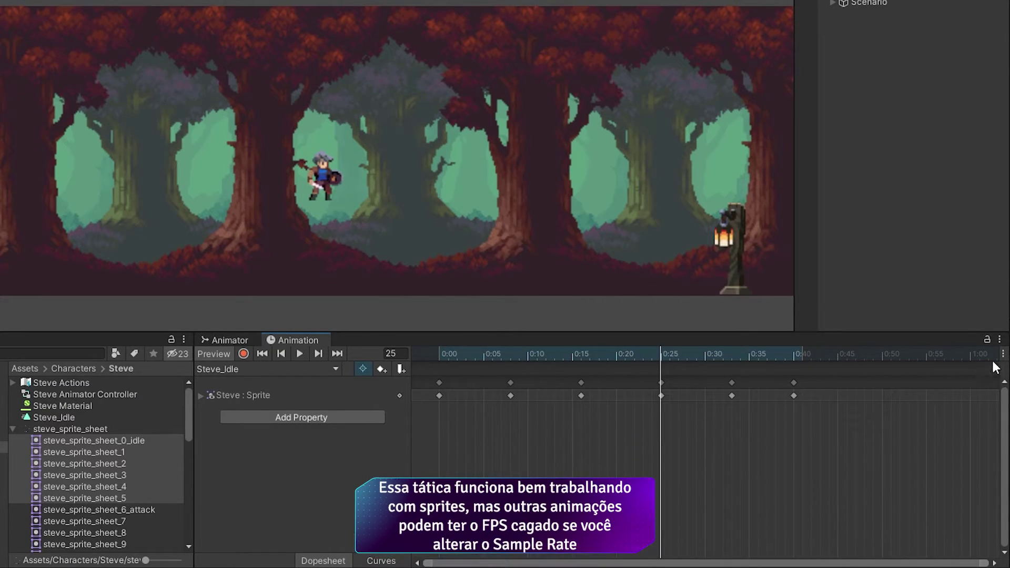
Step: Replace the spread-out sprite keyframes with a fresh set of steve_sprite_sheet_0_idle through steve_sprite_sheet_5 on consecutive frames from 0
{"action": "left_click_drag", "start_coordinate": [811, 427], "coordinate": [432, 376]}
{"action": "key", "text": "Delete"}
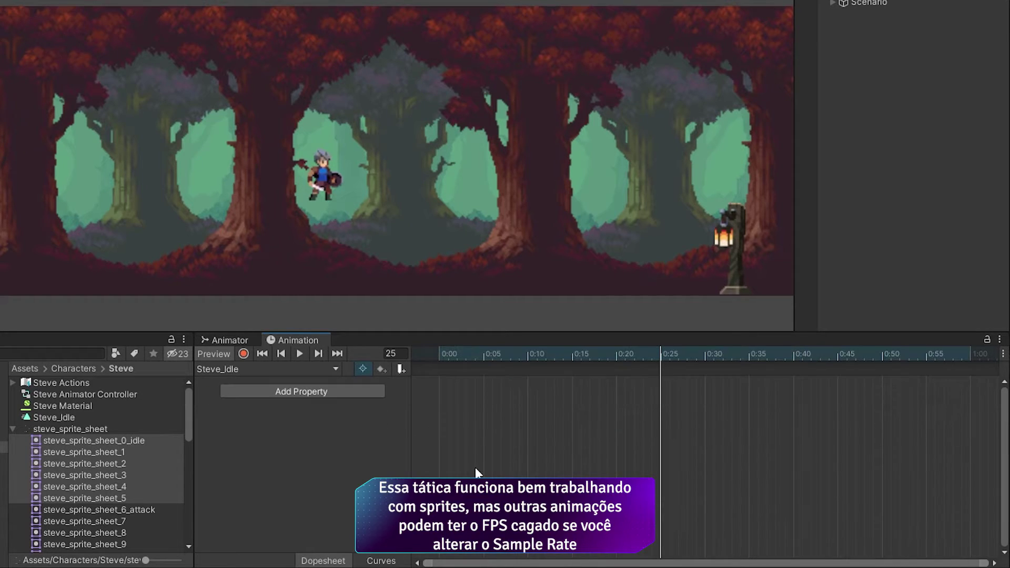
{"action": "left_click_drag", "start_coordinate": [103, 445], "coordinate": [280, 428]}
{"action": "left_click_drag", "start_coordinate": [451, 399], "coordinate": [437, 432]}
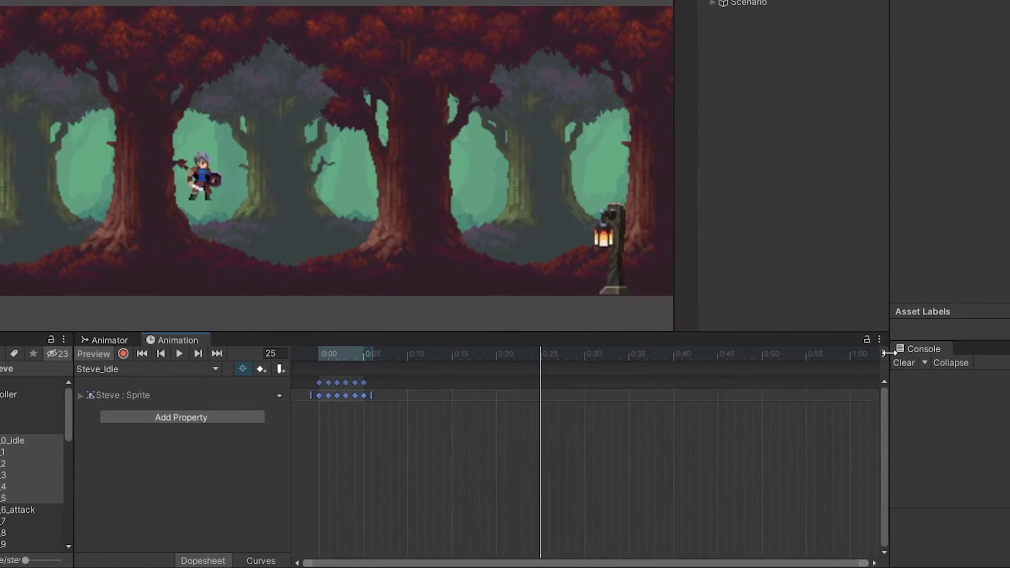
Step: Show the sample rate for Steve_Idle, set its samples to 8 and preview the animation
{"action": "left_click", "coordinate": [884, 353]}
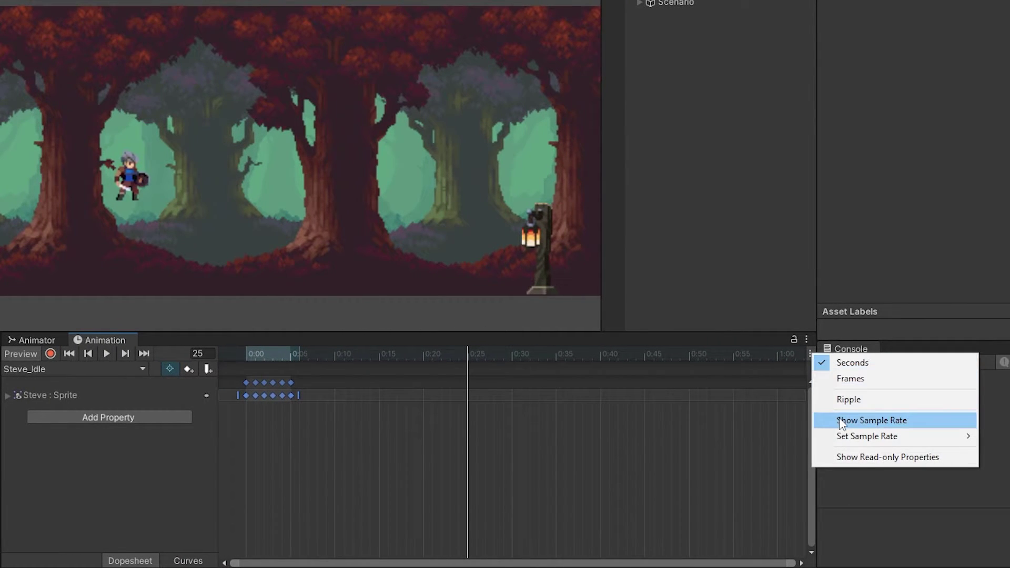
{"action": "left_click", "coordinate": [842, 420]}
{"action": "left_click", "coordinate": [107, 370]}
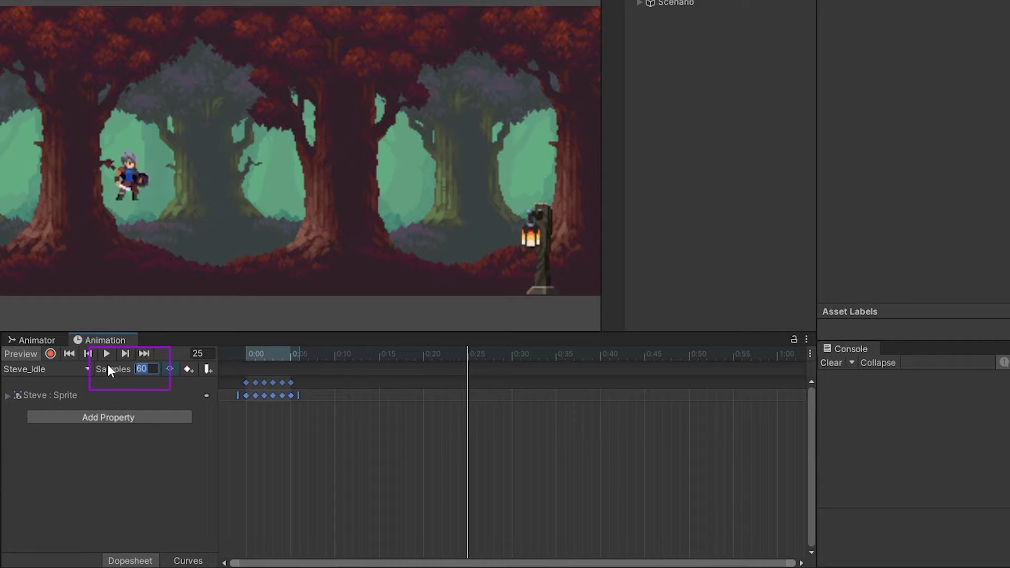
{"action": "type", "text": "8"}
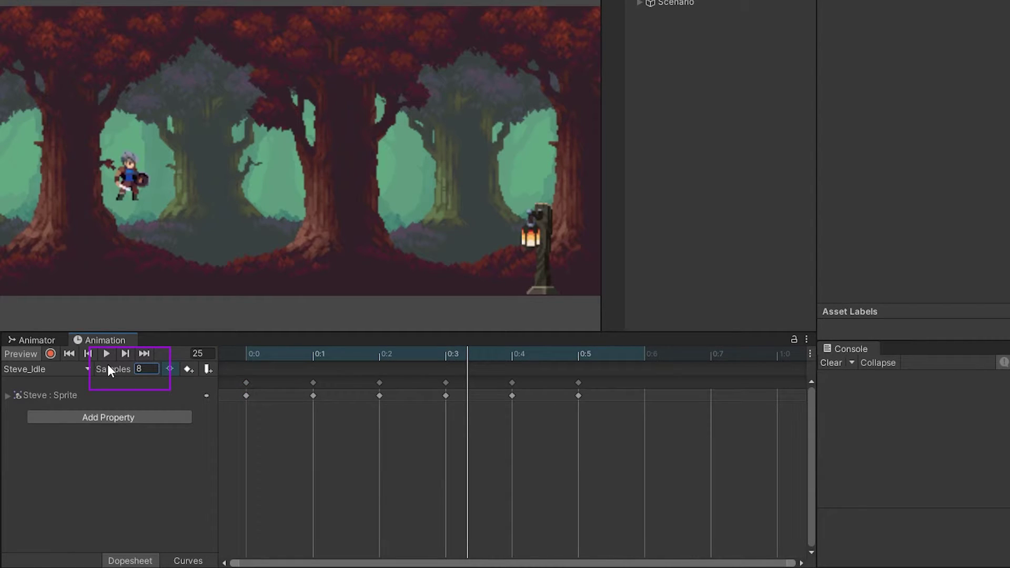
{"action": "left_click", "coordinate": [106, 356]}
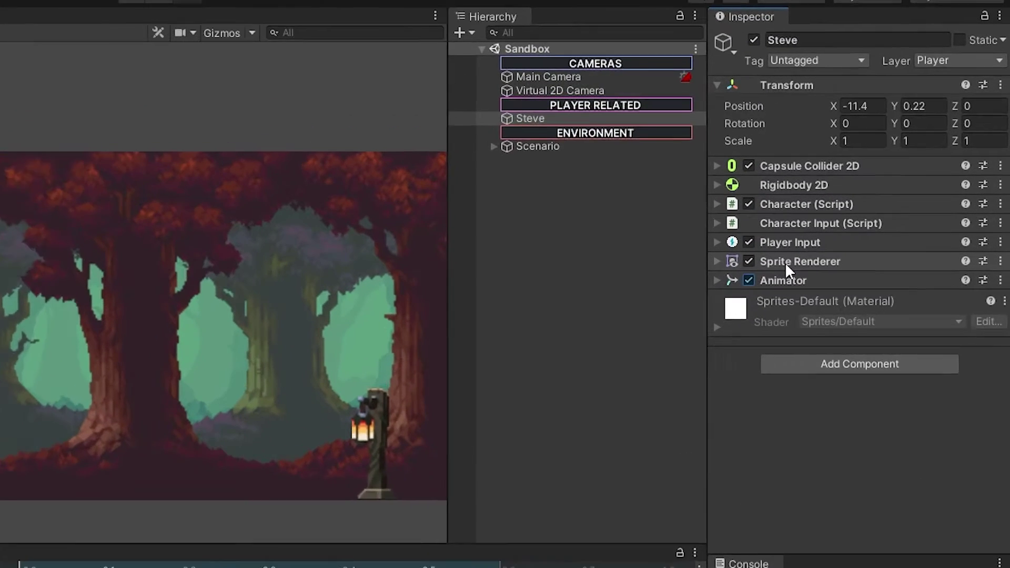
Step: Remove the Sprite Renderer component from Steve and create an empty child object named Body under Steve
{"action": "right_click", "coordinate": [769, 278]}
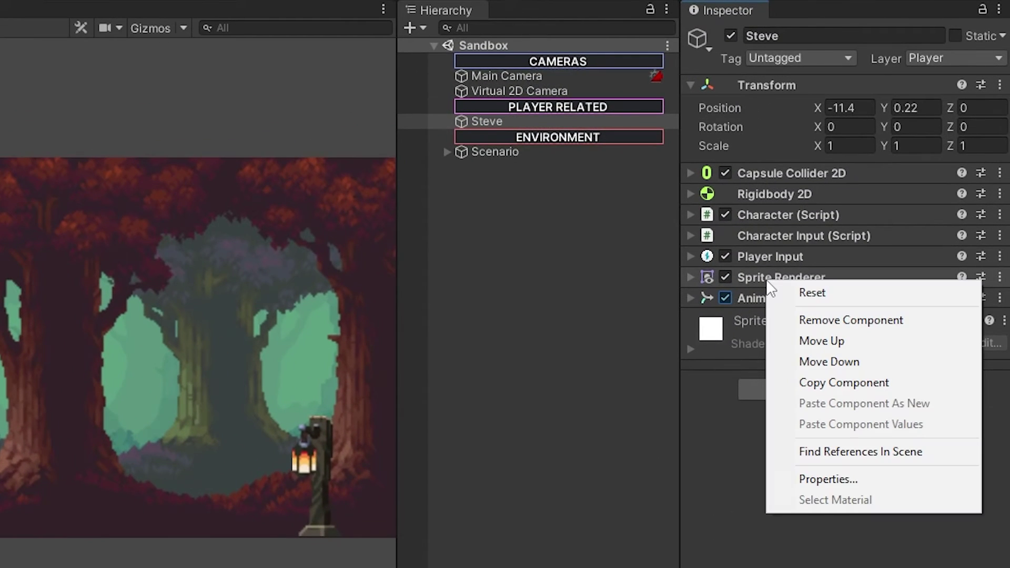
{"action": "left_click", "coordinate": [802, 319]}
{"action": "right_click", "coordinate": [509, 121]}
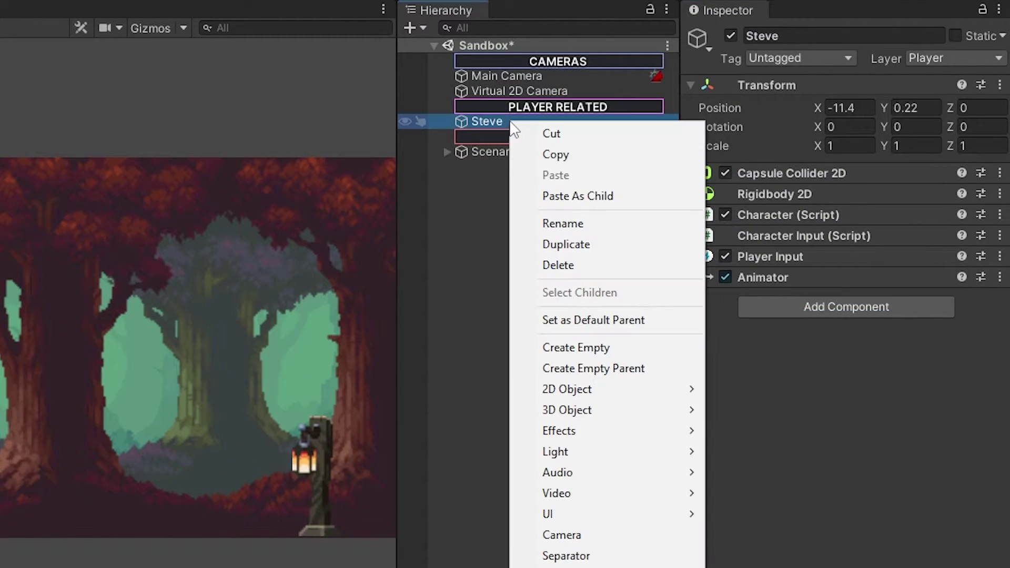
{"action": "left_click", "coordinate": [584, 347]}
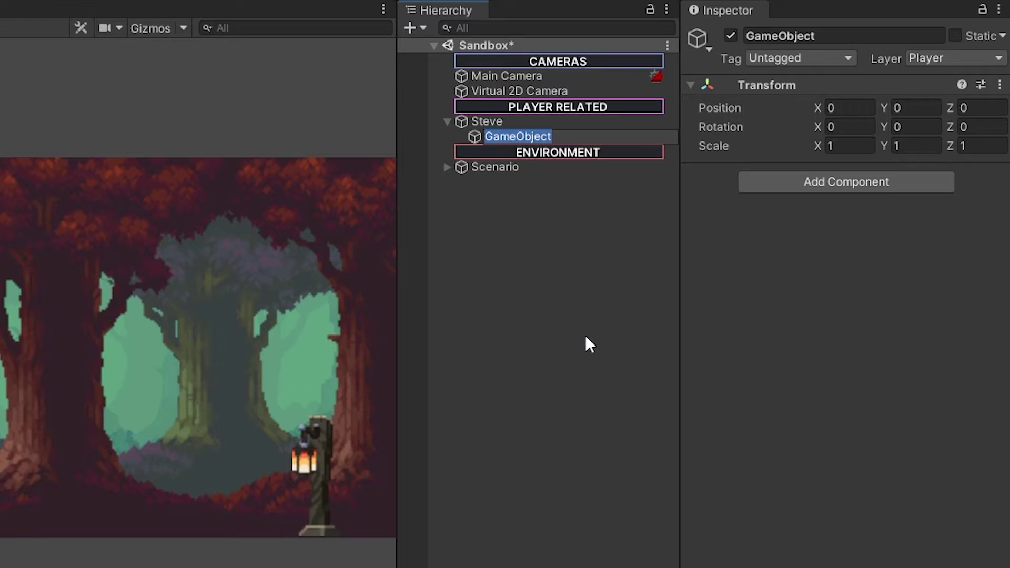
{"action": "type", "text": "Body"}
{"action": "key", "text": "Return"}
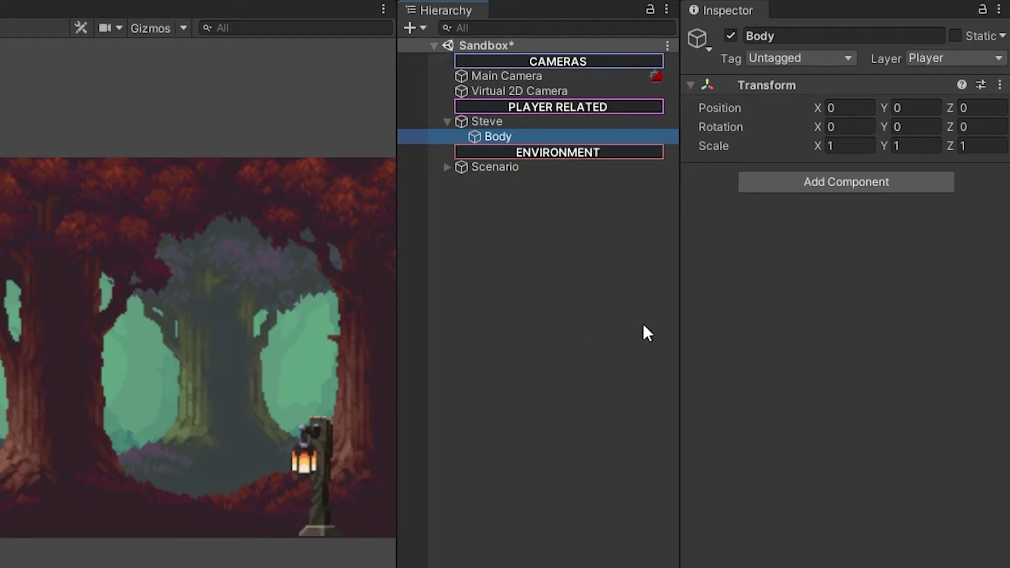
Step: Add a Sprite Renderer to Body and assign steve_sprite_sheet_0_idle as its sprite
{"action": "left_click", "coordinate": [838, 188]}
{"action": "type", "text": "sprite"}
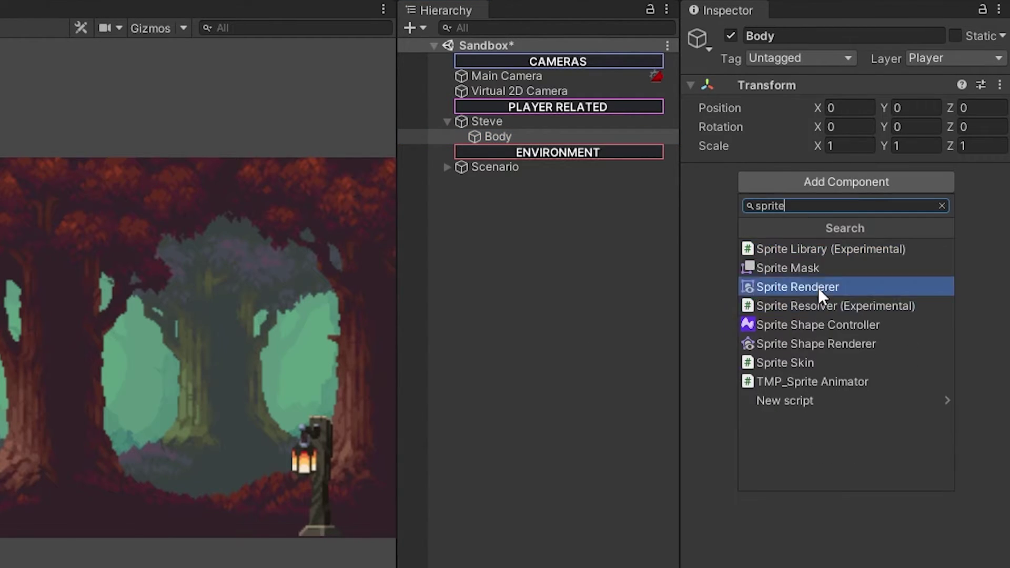
{"action": "left_click", "coordinate": [818, 288]}
{"action": "left_click", "coordinate": [832, 135]}
{"action": "left_click", "coordinate": [98, 434]}
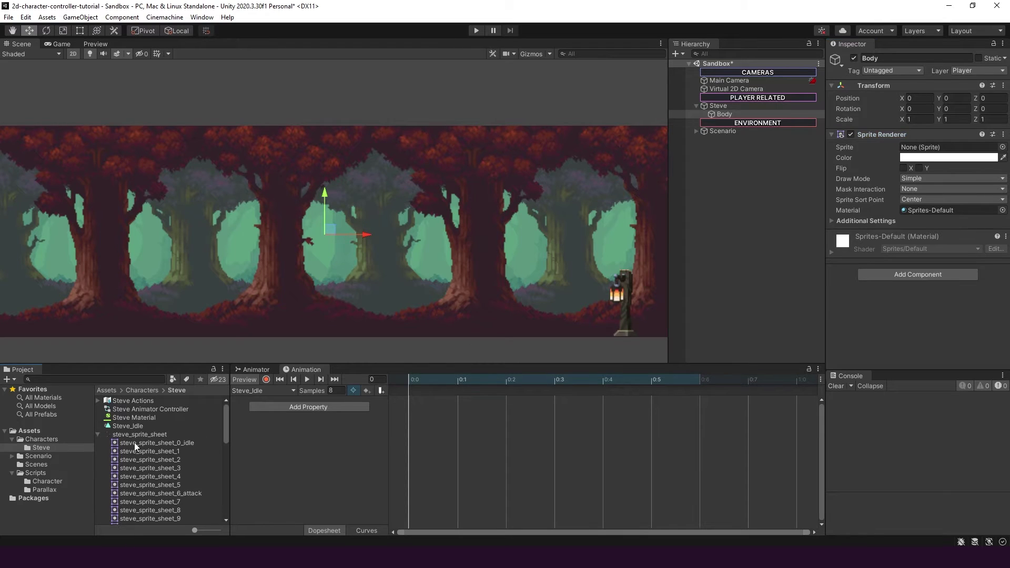
{"action": "left_click_drag", "start_coordinate": [134, 443], "coordinate": [947, 147]}
Step: Add the Sprite property of Body's Sprite Renderer to the Steve_Idle clip
{"action": "left_click", "coordinate": [299, 407]}
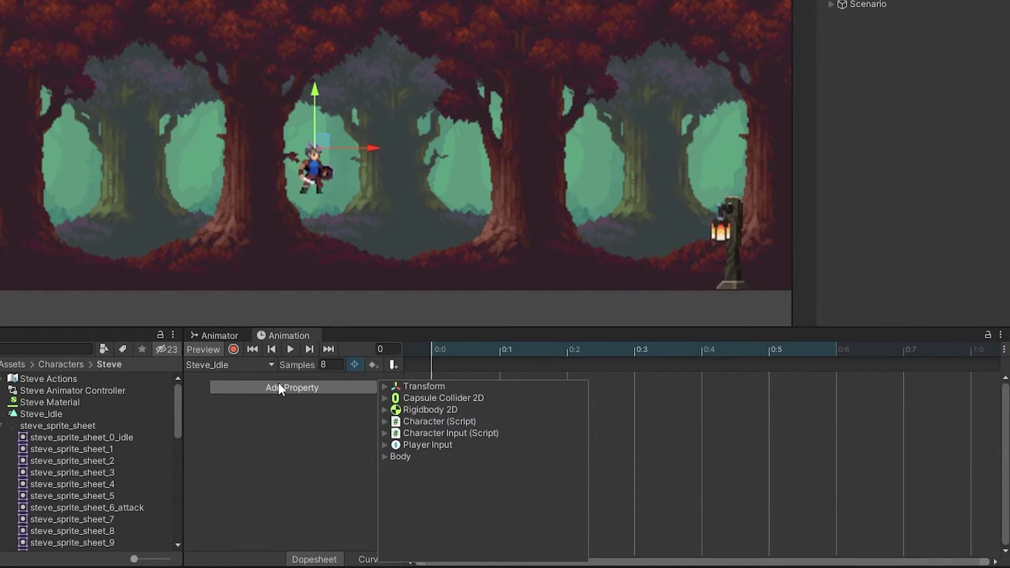
{"action": "left_click", "coordinate": [384, 456]}
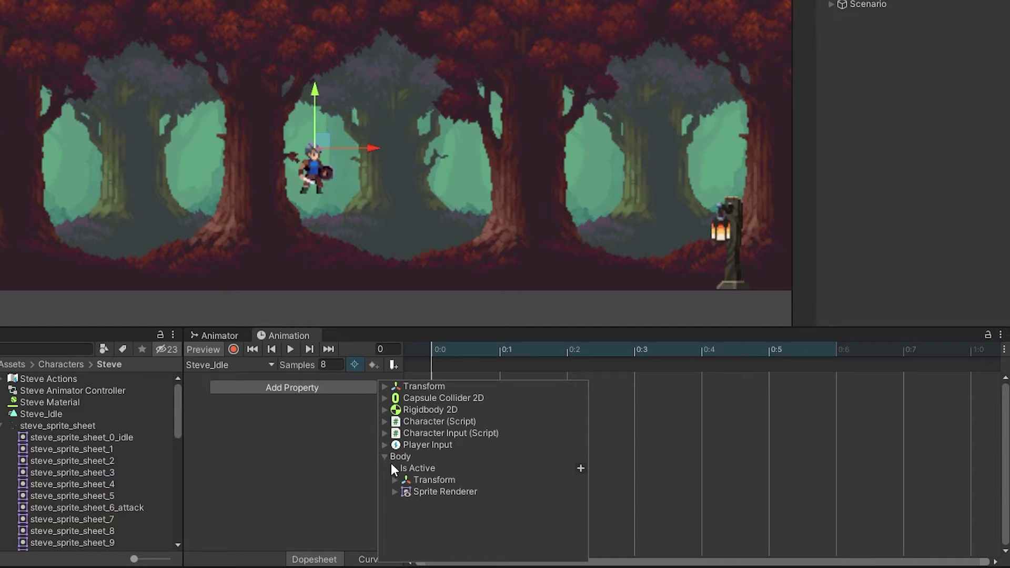
{"action": "left_click", "coordinate": [394, 493]}
{"action": "scroll", "coordinate": [527, 497], "scroll_direction": "down", "scroll_amount": 6}
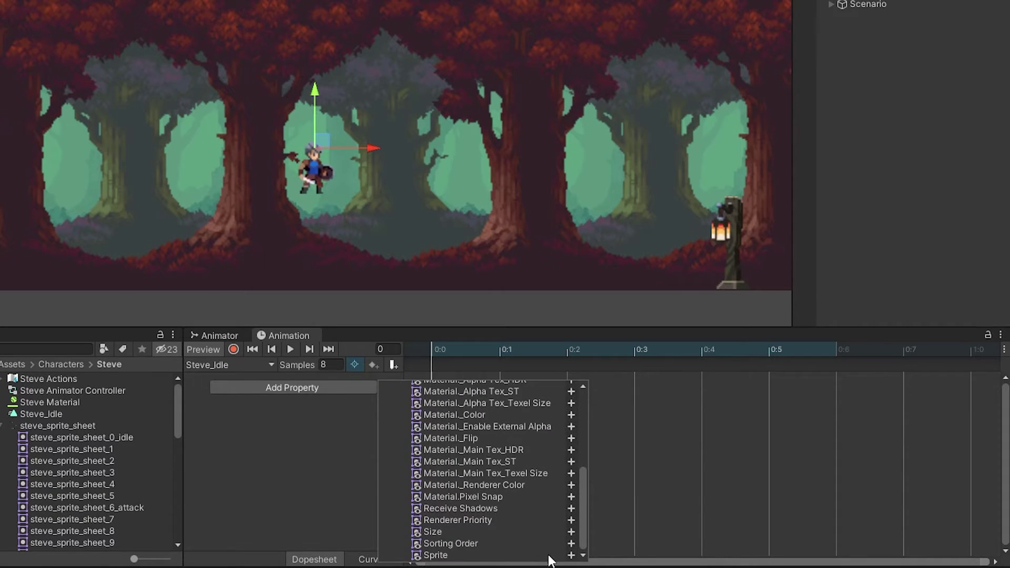
{"action": "left_click", "coordinate": [571, 555]}
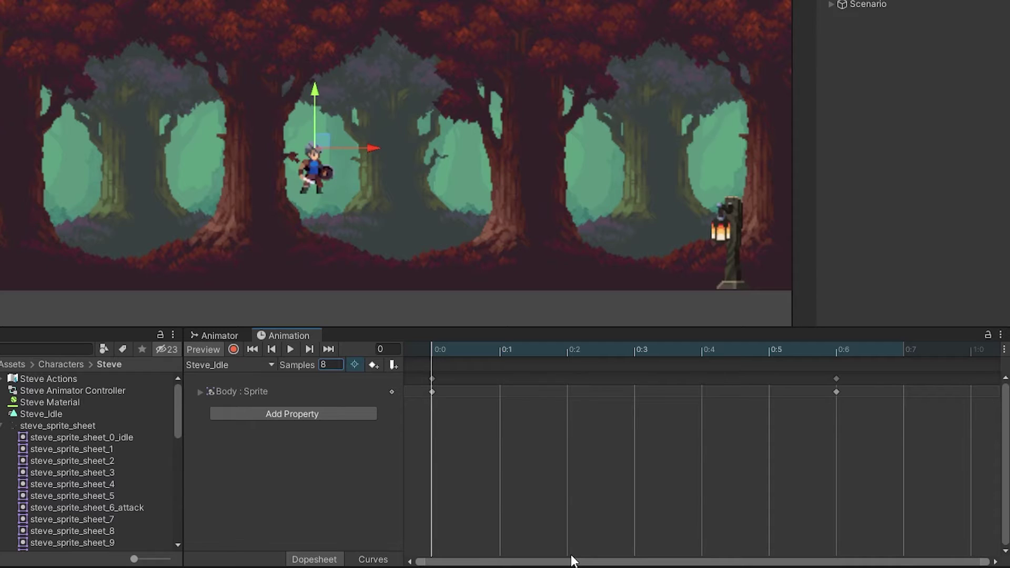
Step: Place sprites steve_sprite_sheet_0_idle through steve_sprite_sheet_5 as keyframes on Body's Sprite track, starting at frame 1
{"action": "left_click", "coordinate": [826, 382]}
{"action": "left_click", "coordinate": [431, 382]}
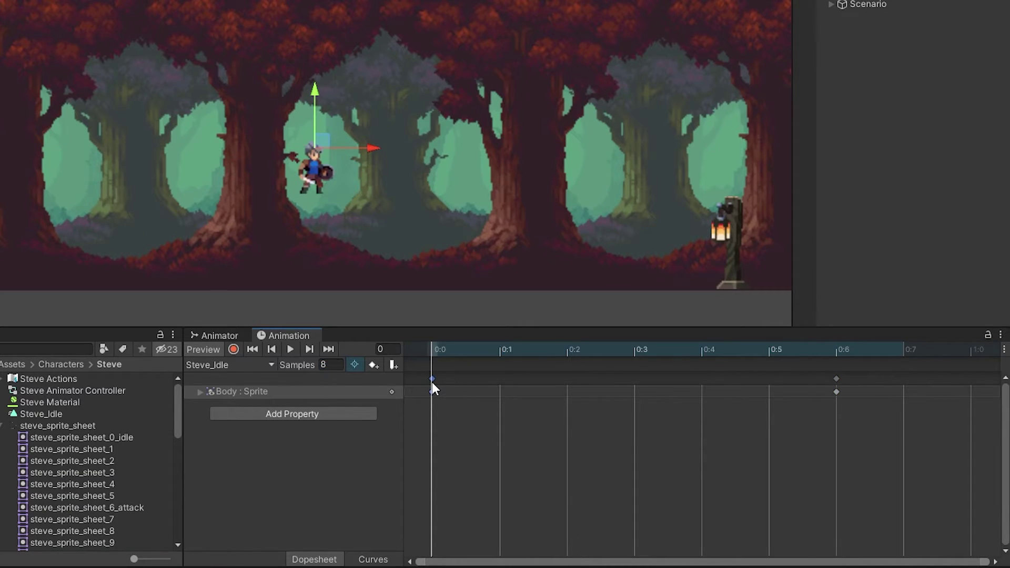
{"action": "left_click", "coordinate": [79, 437]}
{"action": "left_click", "coordinate": [72, 496], "text": "shift"}
{"action": "left_click_drag", "start_coordinate": [80, 448], "coordinate": [494, 391]}
Step: Delete the Body sprite keyframe at frame 0 and select the keyframes from frame 1 to frame 6
{"action": "left_click", "coordinate": [432, 378]}
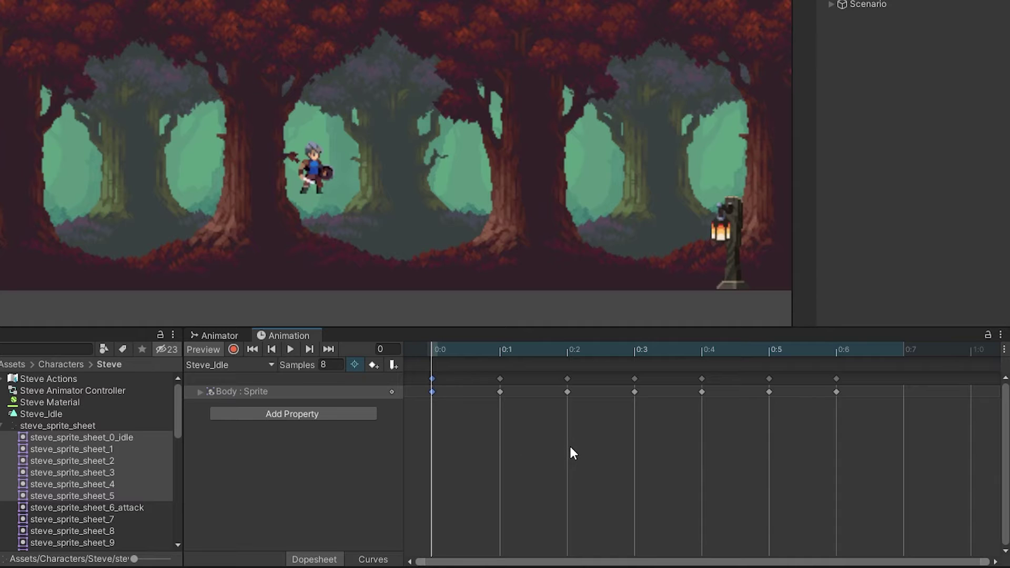
{"action": "key", "text": "Delete"}
{"action": "left_click_drag", "start_coordinate": [840, 450], "coordinate": [496, 380]}
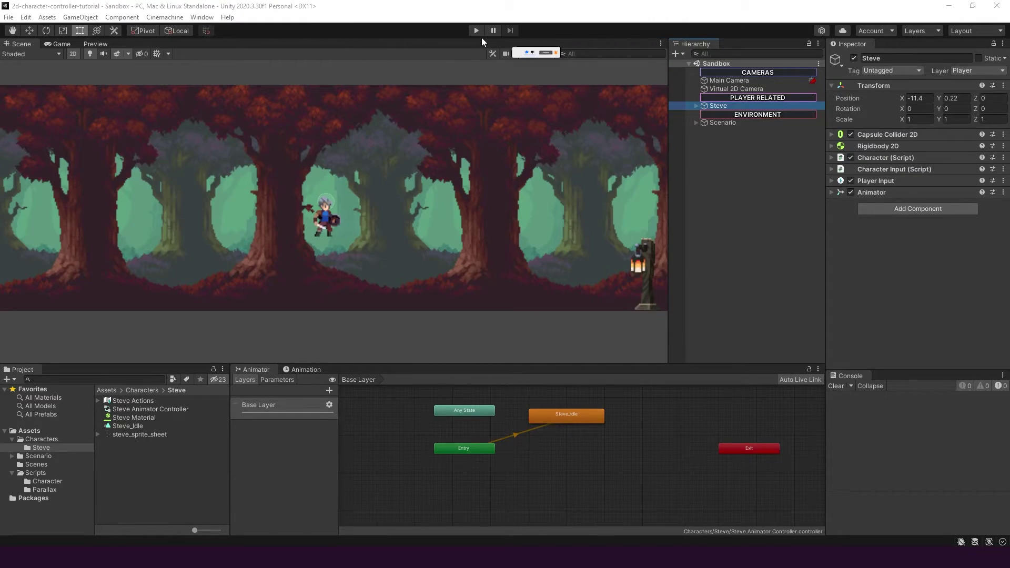
Step: Run the scene in Play mode to test Steve's idle animation
{"action": "left_click", "coordinate": [477, 31]}
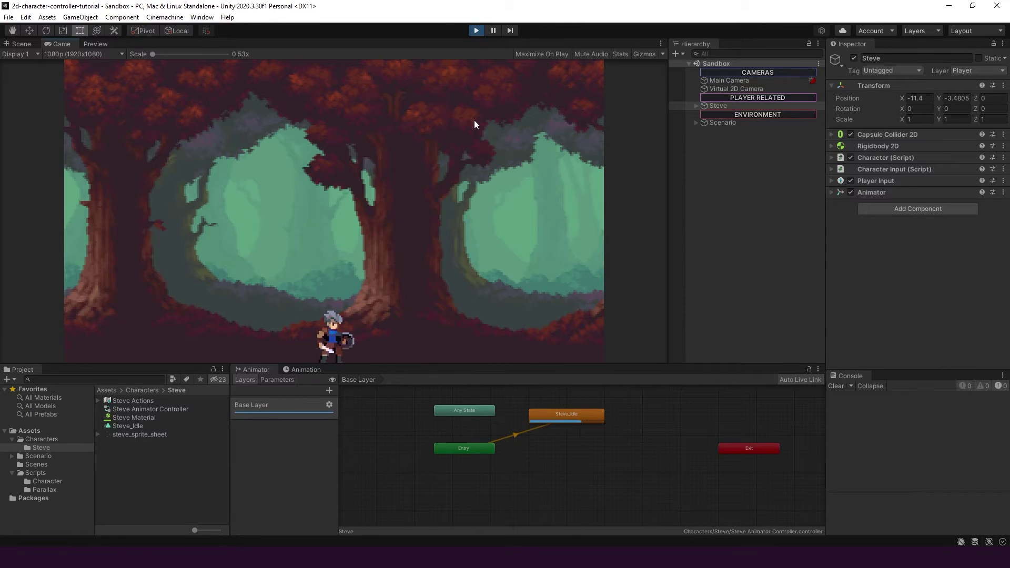
Step: Stop the running scene, enable Loop Time on the Steve_Idle clip, and test the looping idle animation in Play mode
{"action": "left_click", "coordinate": [476, 31]}
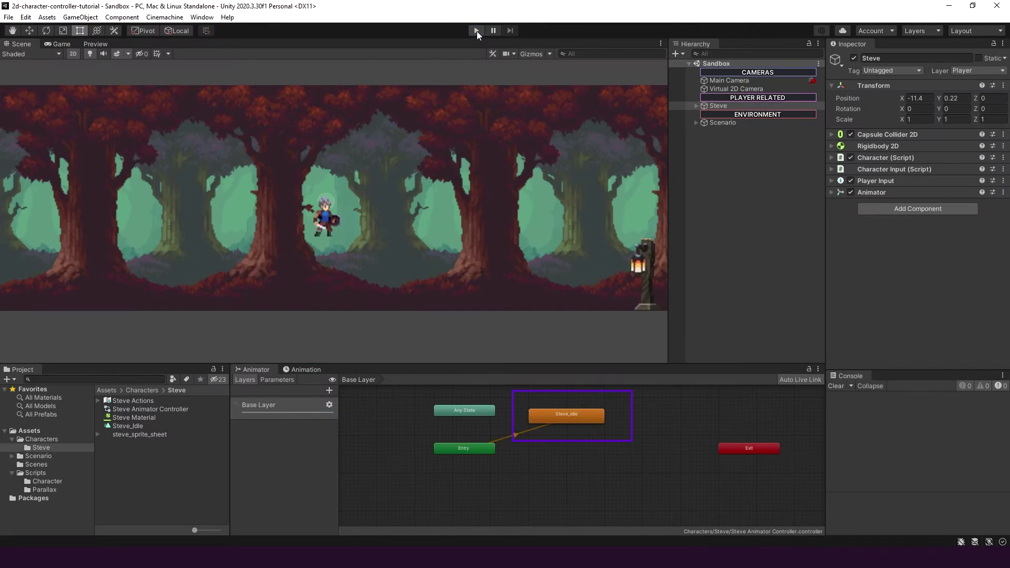
{"action": "left_click", "coordinate": [138, 425]}
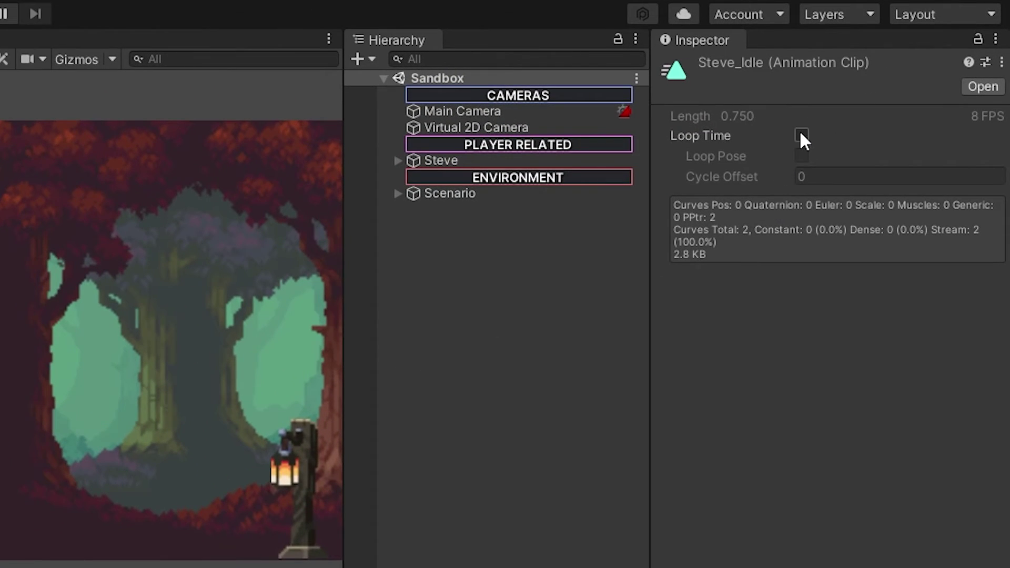
{"action": "left_click", "coordinate": [802, 136]}
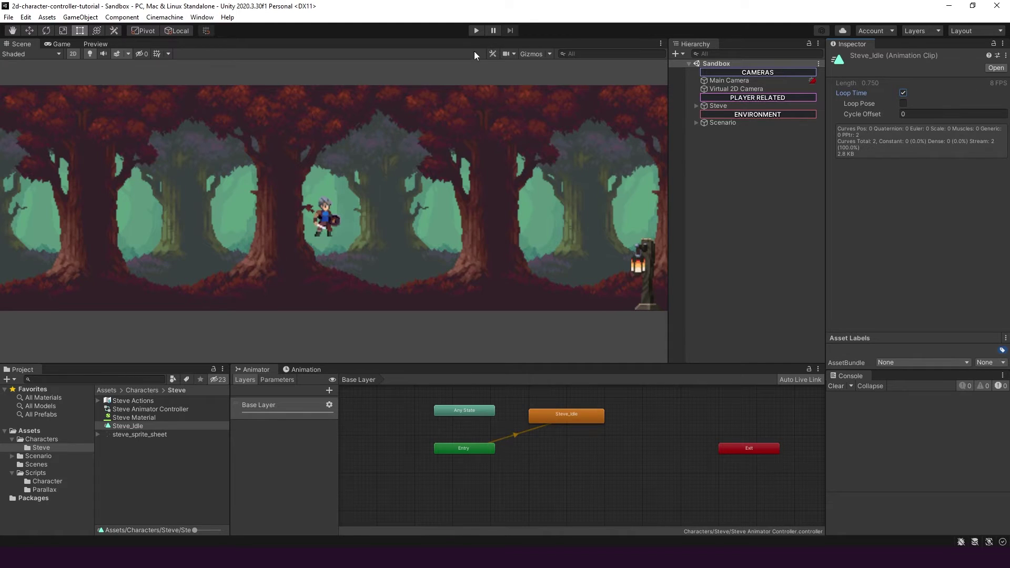
{"action": "left_click", "coordinate": [476, 31]}
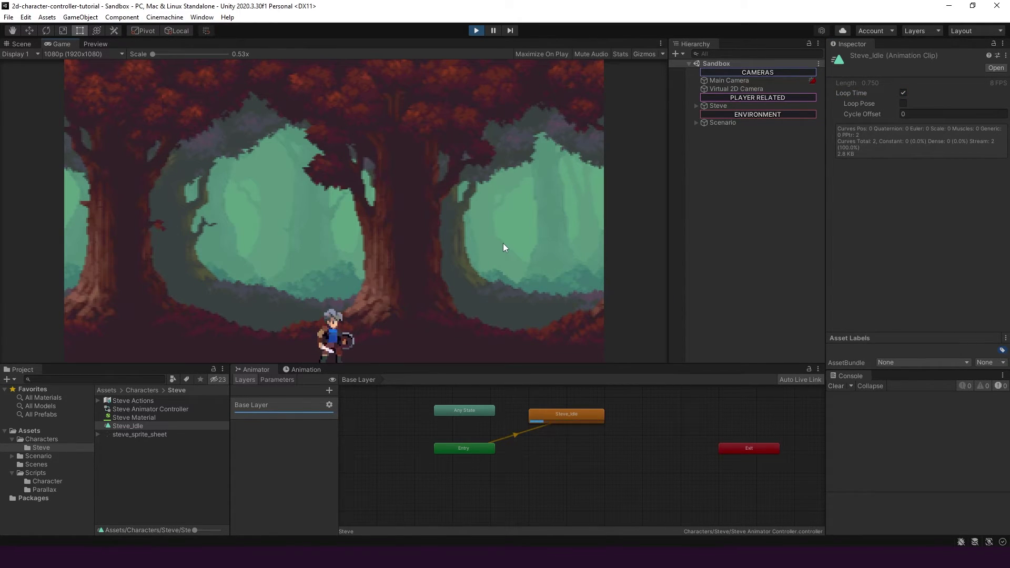
{"action": "left_click", "coordinate": [476, 31]}
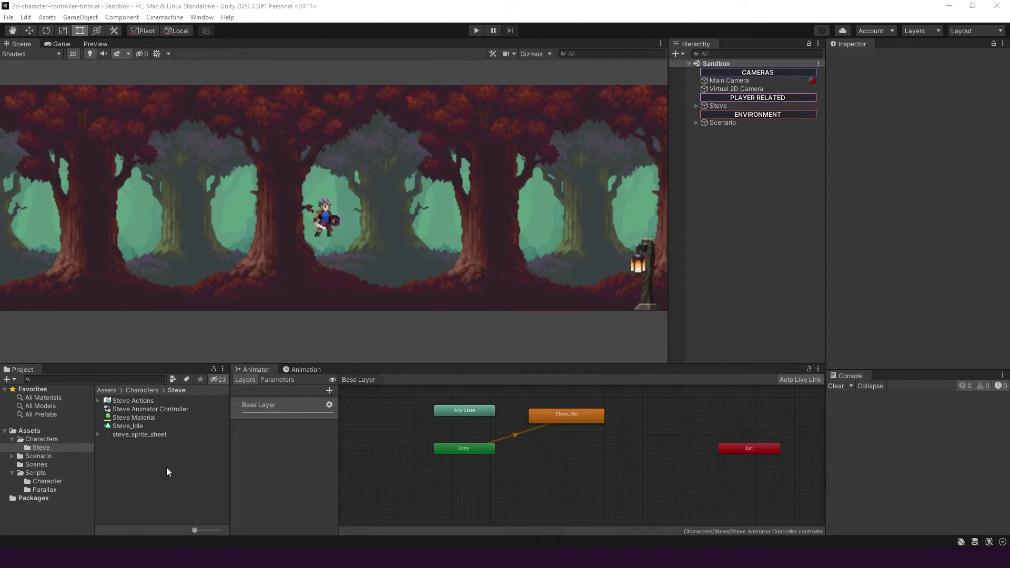
Step: Create a folder named Animations inside the Steve assets folder
{"action": "right_click", "coordinate": [133, 469]}
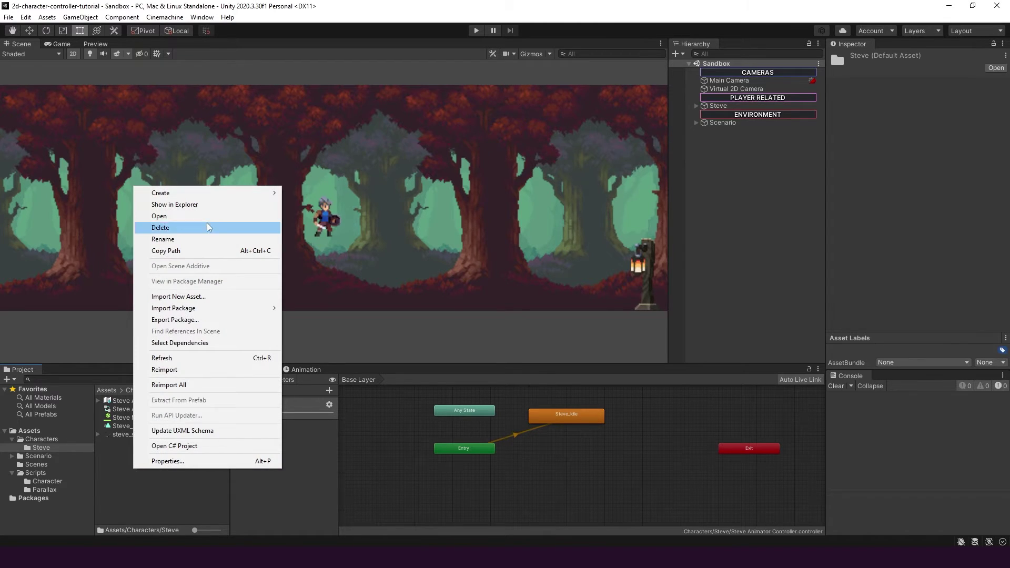
{"action": "mouse_move", "coordinate": [208, 193]}
{"action": "left_click", "coordinate": [306, 119]}
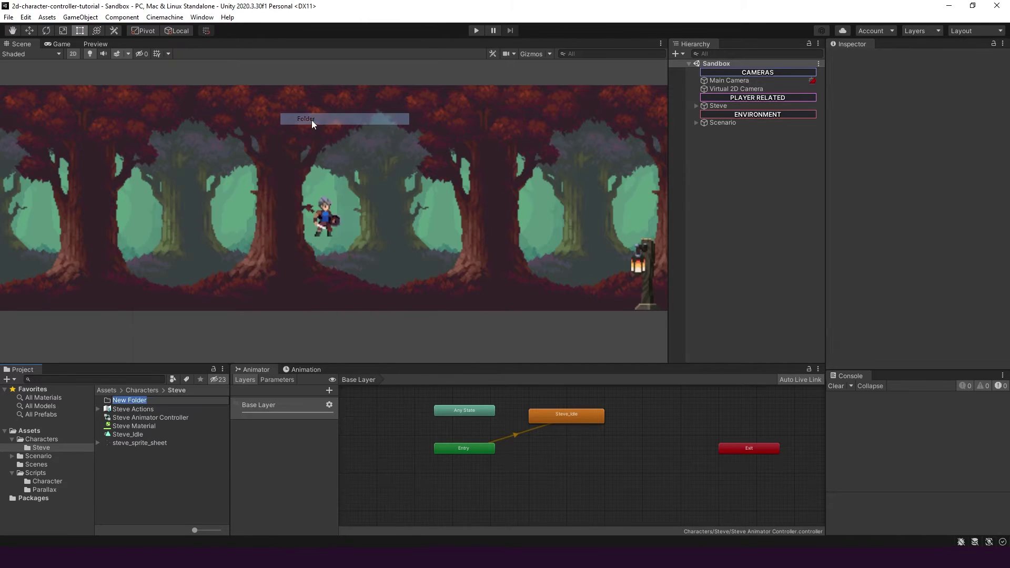
{"action": "type", "text": "Animations"}
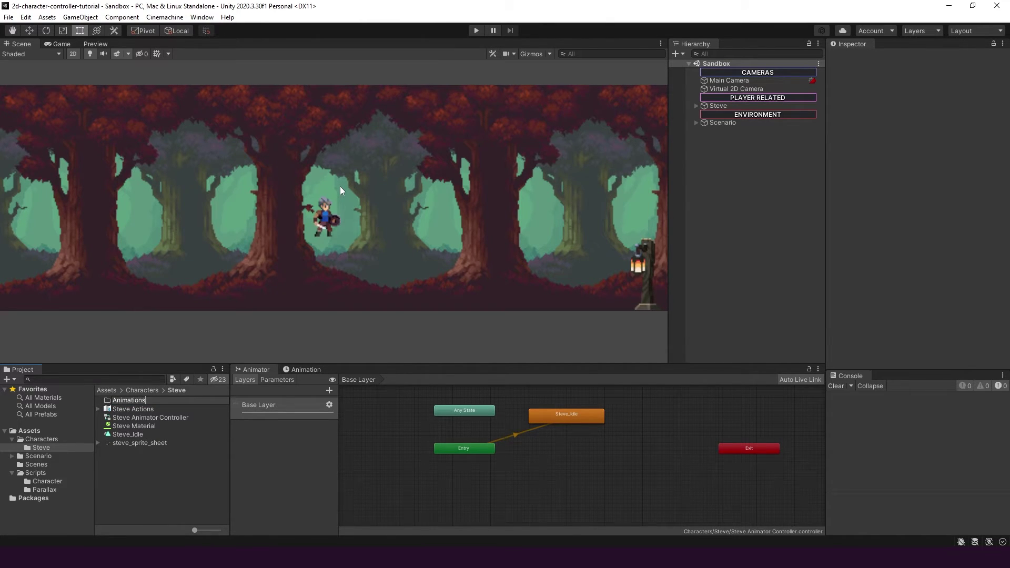
{"action": "key", "text": "Return"}
Step: Move the Steve_Idle clip and Steve Animator Controller into the Animations folder and open that folder
{"action": "left_click", "coordinate": [136, 436]}
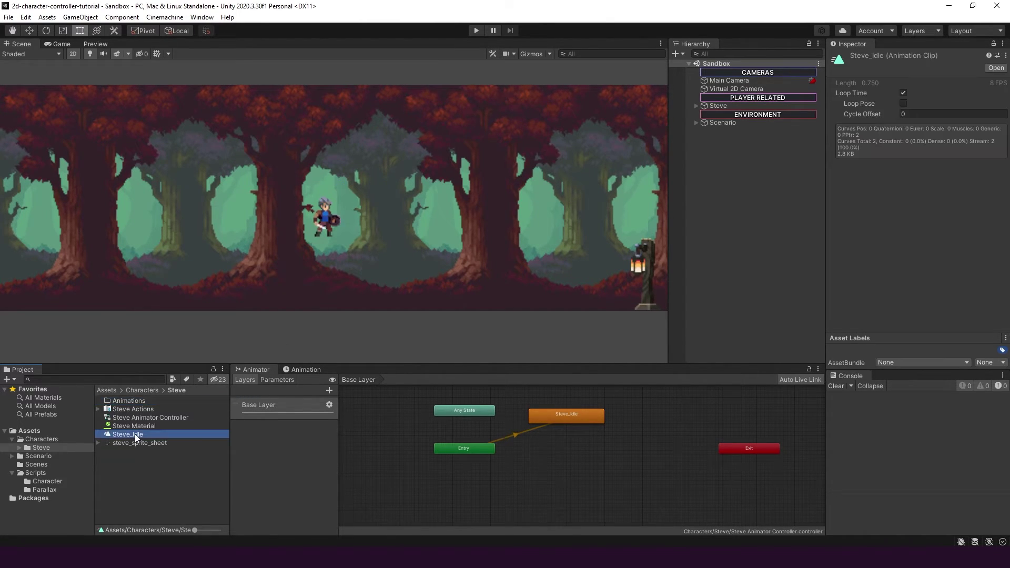
{"action": "left_click", "coordinate": [131, 417], "text": "ctrl"}
{"action": "left_click_drag", "start_coordinate": [128, 418], "coordinate": [125, 403]}
{"action": "double_click", "coordinate": [125, 402]}
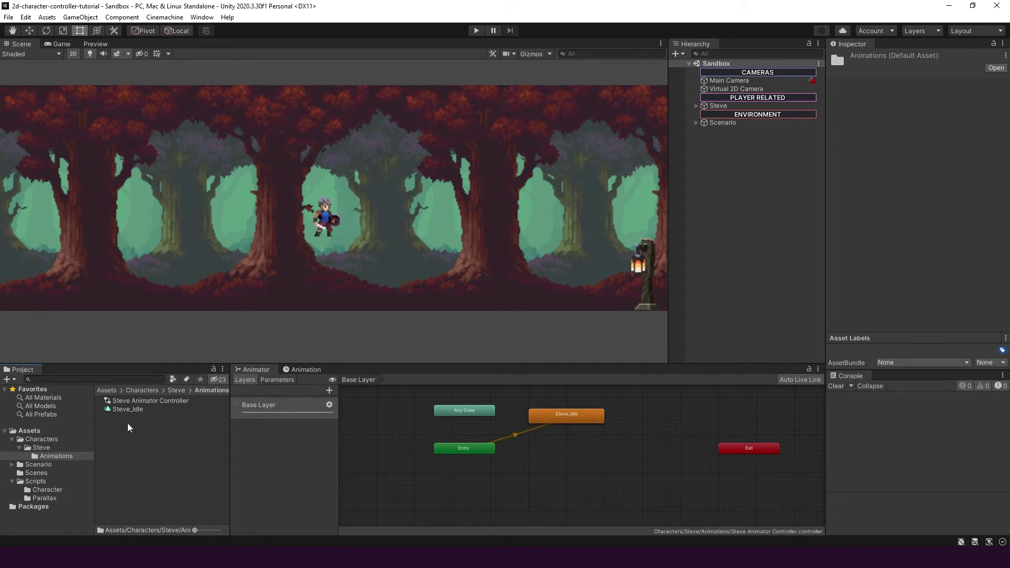
Step: Create a Steve_Running clip for Steve, key Body's sprite with steve_sprite_sheet_12_run through steve_sprite_sheet_19 from frame 0, and preview it
{"action": "left_click", "coordinate": [714, 106]}
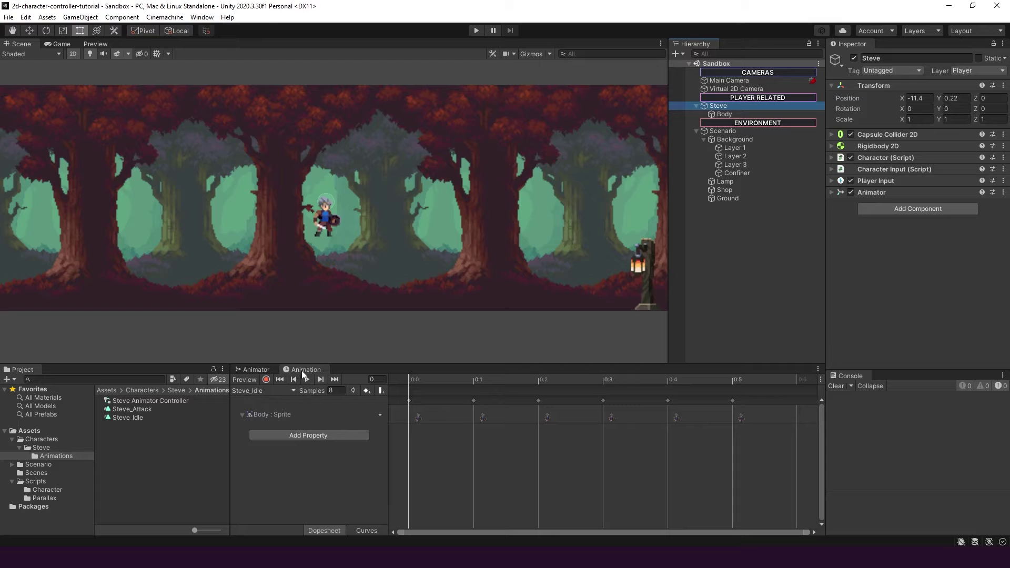
{"action": "left_click", "coordinate": [283, 392]}
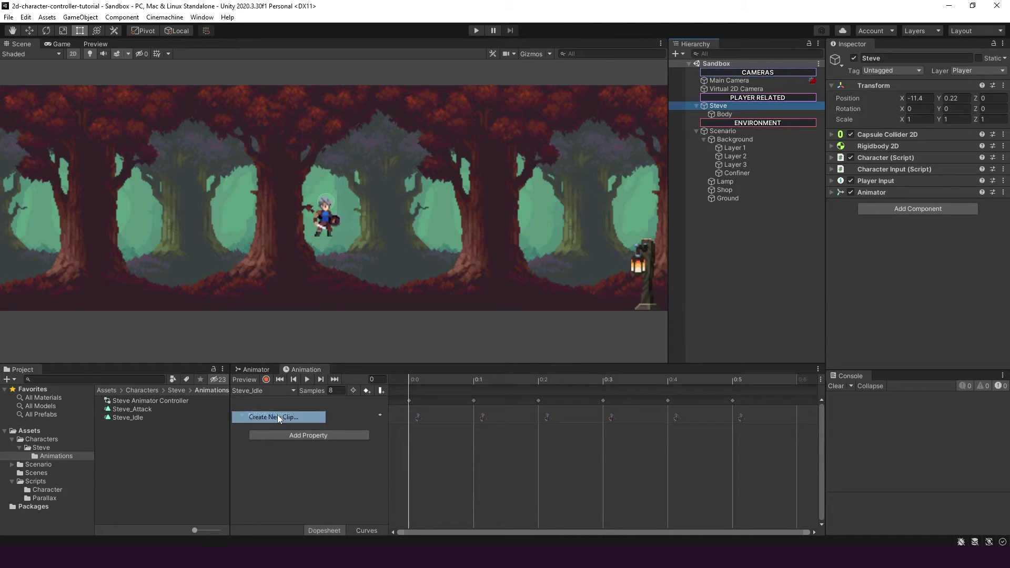
{"action": "left_click", "coordinate": [277, 415]}
{"action": "key", "text": "Home"}
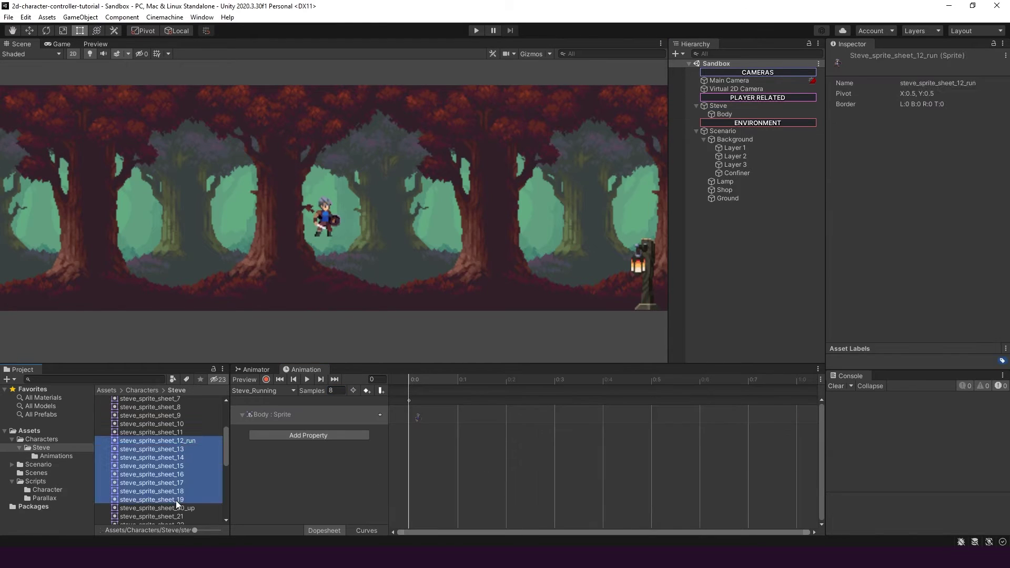
{"action": "left_click_drag", "start_coordinate": [176, 500], "coordinate": [408, 408]}
{"action": "left_click", "coordinate": [307, 379]}
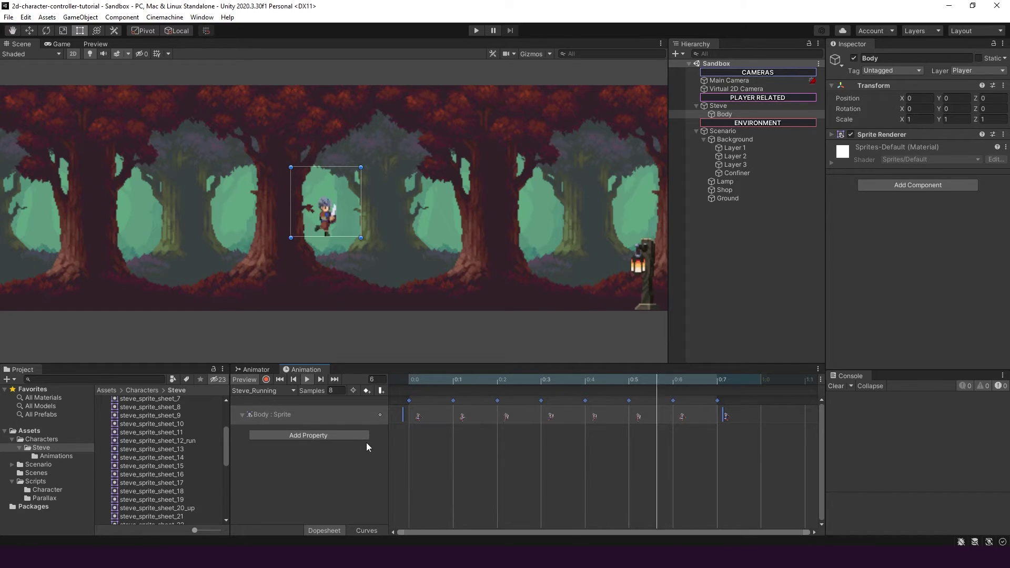
Step: Position the Steve_Running state directly below Steve_Idle in the Animator graph and enlarge the graph area
{"action": "left_click", "coordinate": [256, 370]}
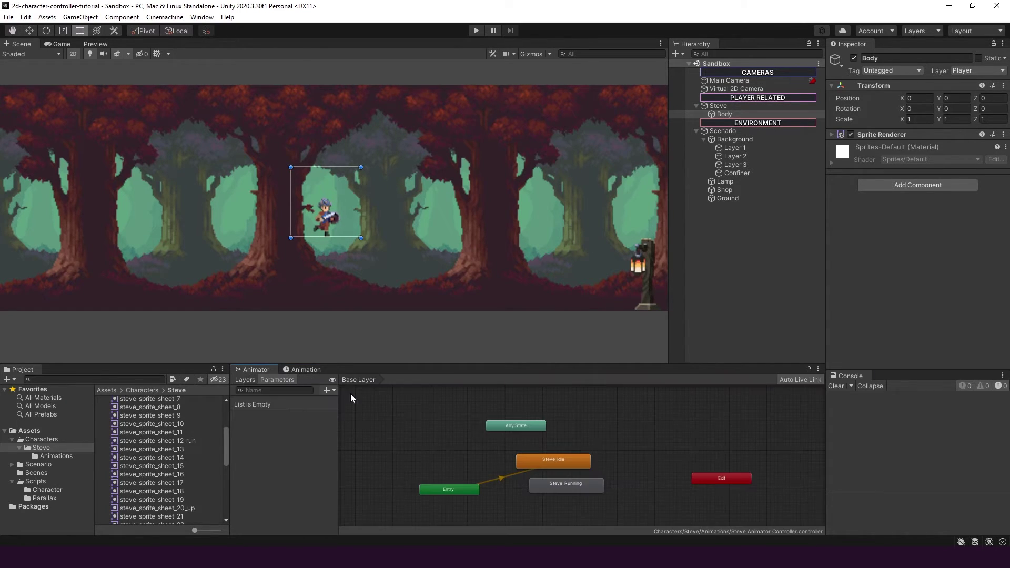
{"action": "left_click_drag", "start_coordinate": [562, 486], "coordinate": [553, 491]}
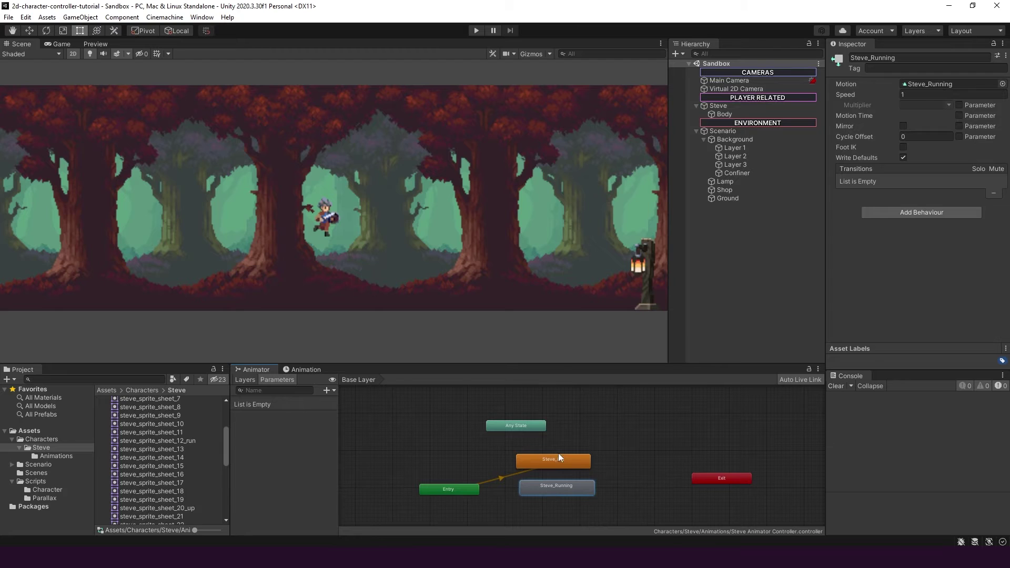
{"action": "left_click_drag", "start_coordinate": [564, 365], "coordinate": [569, 305]}
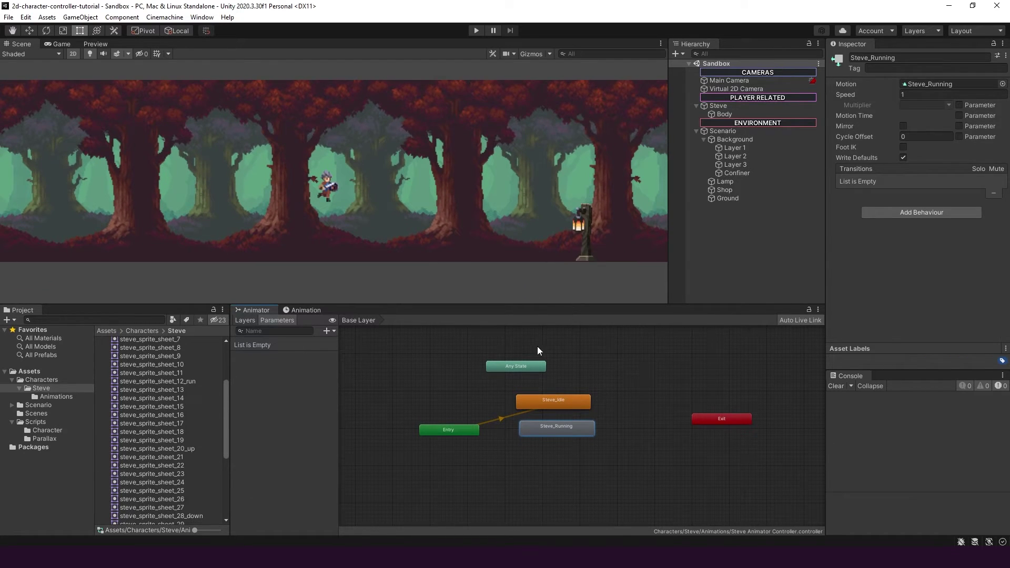
{"action": "left_click_drag", "start_coordinate": [554, 434], "coordinate": [551, 446]}
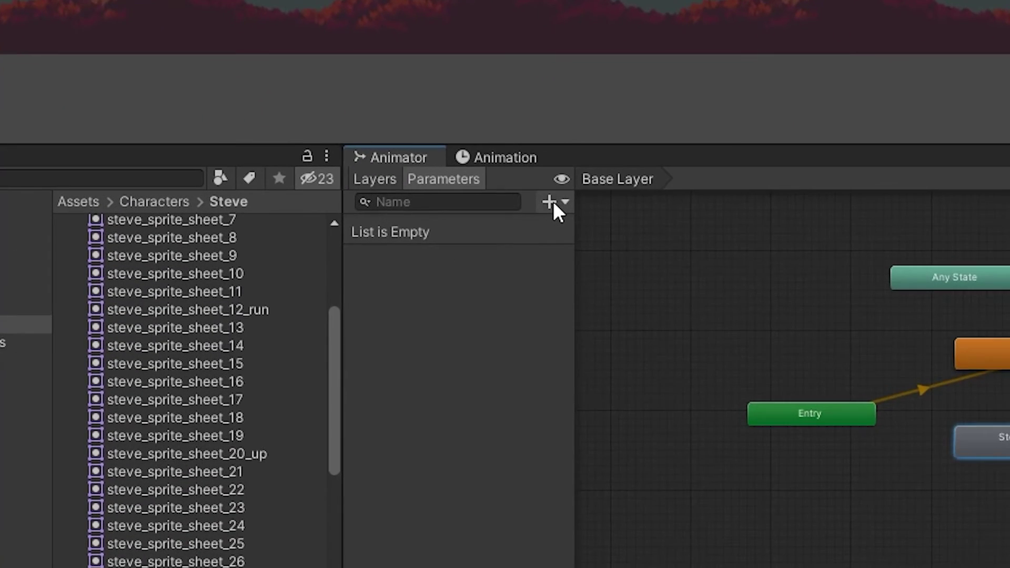
Step: Add a Bool parameter named Running to Steve's animator controller
{"action": "left_click", "coordinate": [435, 268]}
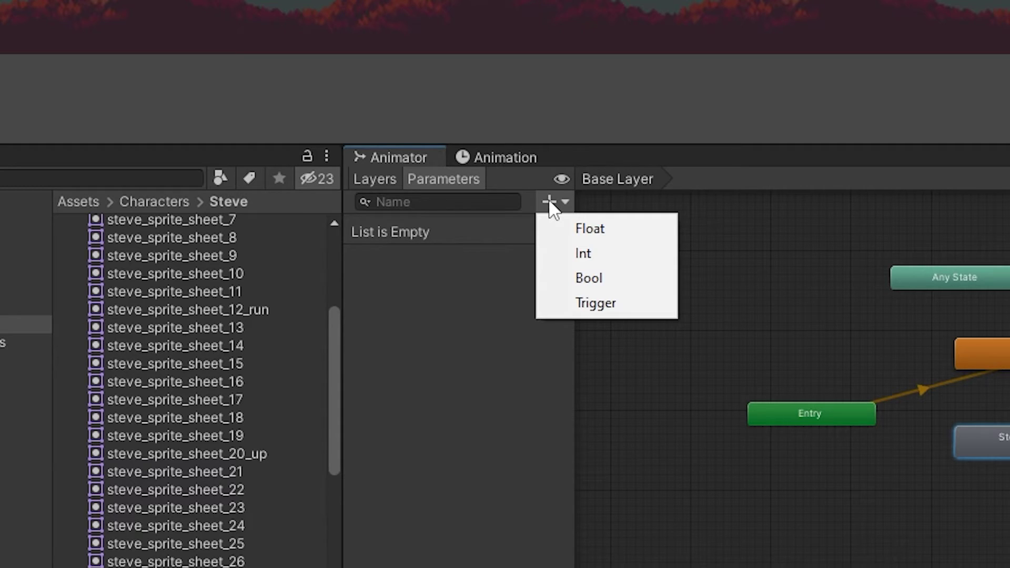
{"action": "left_click", "coordinate": [581, 278]}
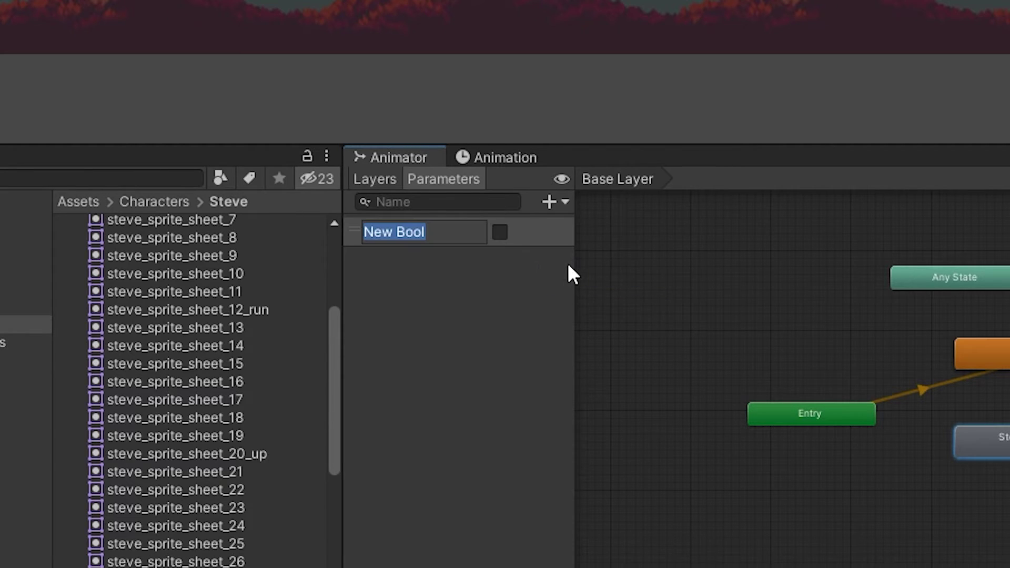
{"action": "type", "text": "Running"}
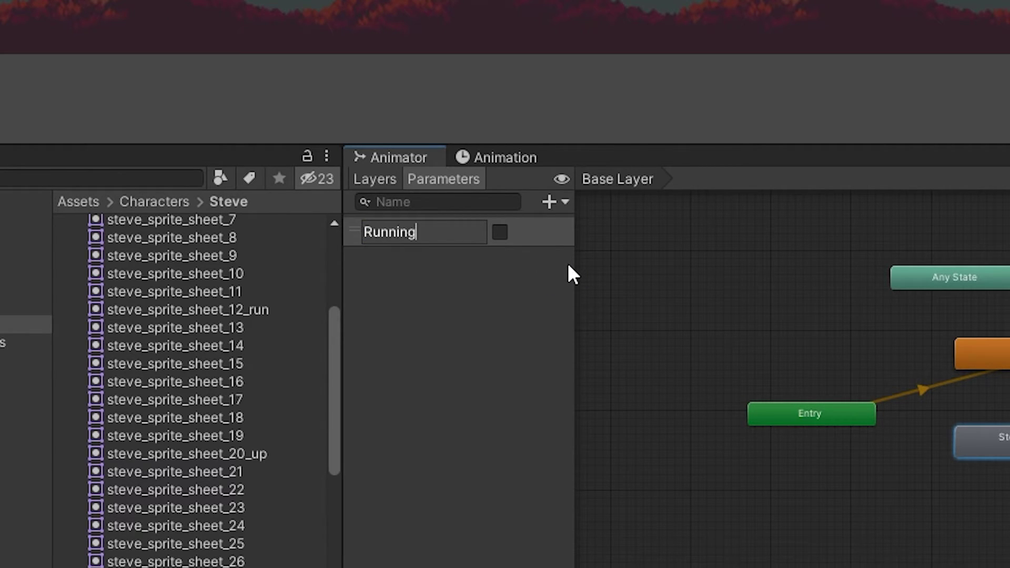
{"action": "key", "text": "Return"}
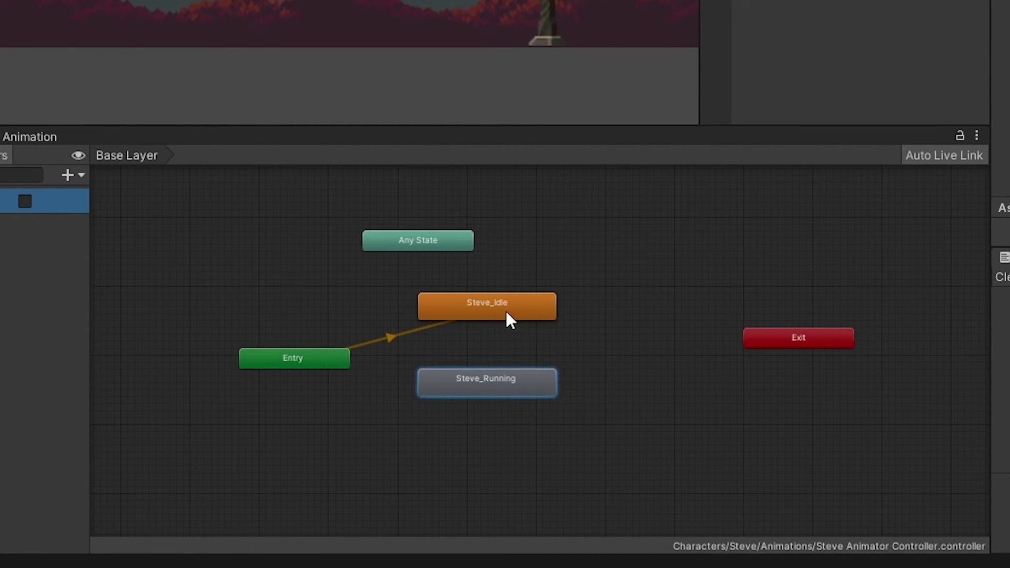
Step: Create a transition from Steve_Idle to Steve_Running with the condition Running set to true
{"action": "right_click", "coordinate": [505, 312]}
{"action": "left_click", "coordinate": [522, 321]}
{"action": "left_click", "coordinate": [483, 383]}
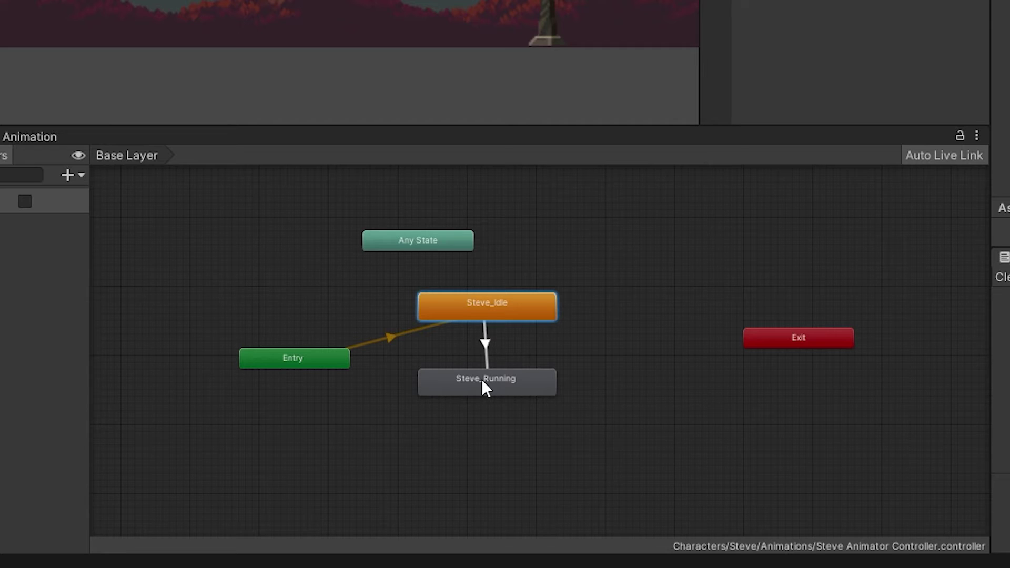
{"action": "left_click", "coordinate": [485, 343]}
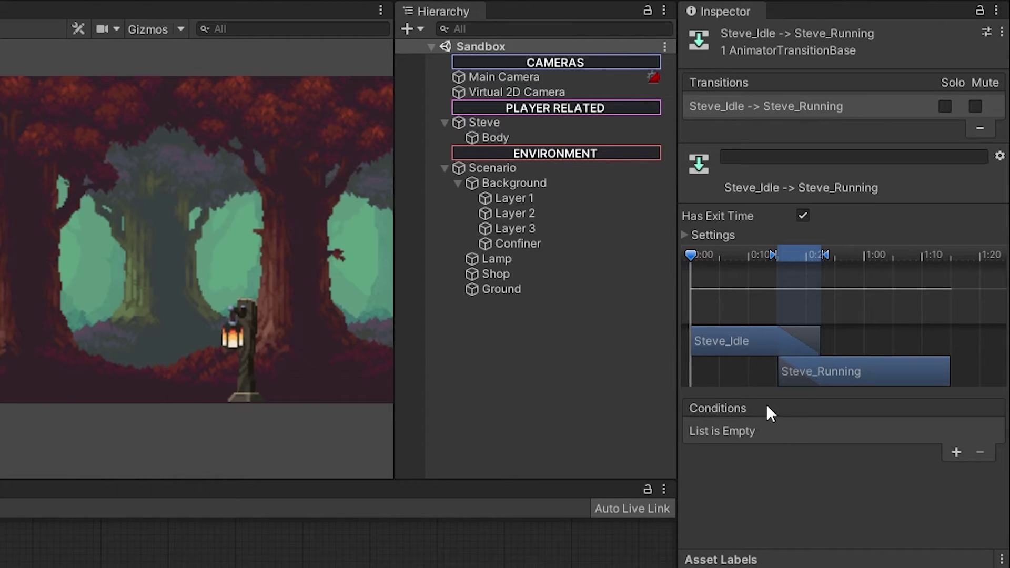
{"action": "left_click", "coordinate": [957, 451]}
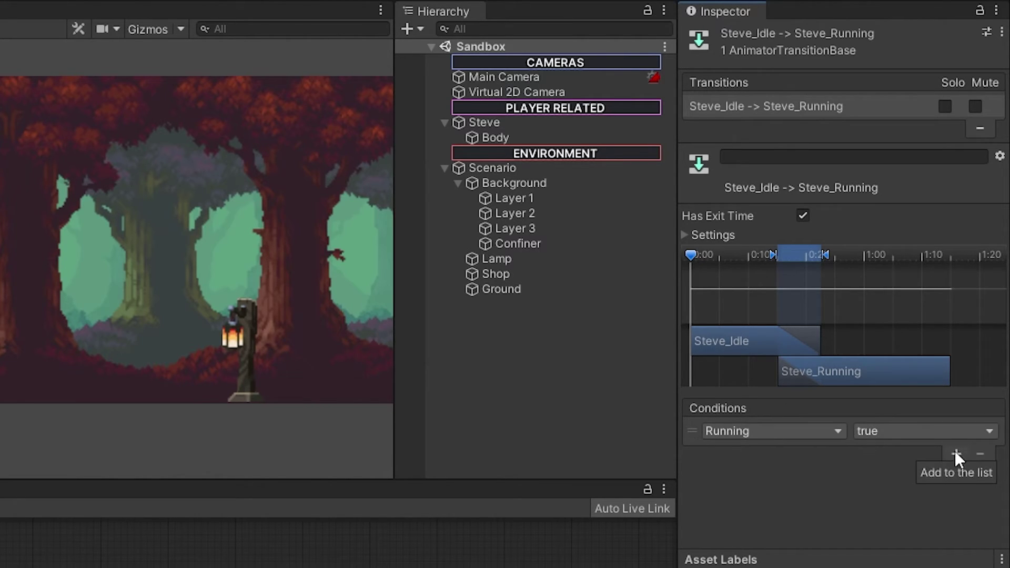
{"action": "left_click", "coordinate": [827, 431]}
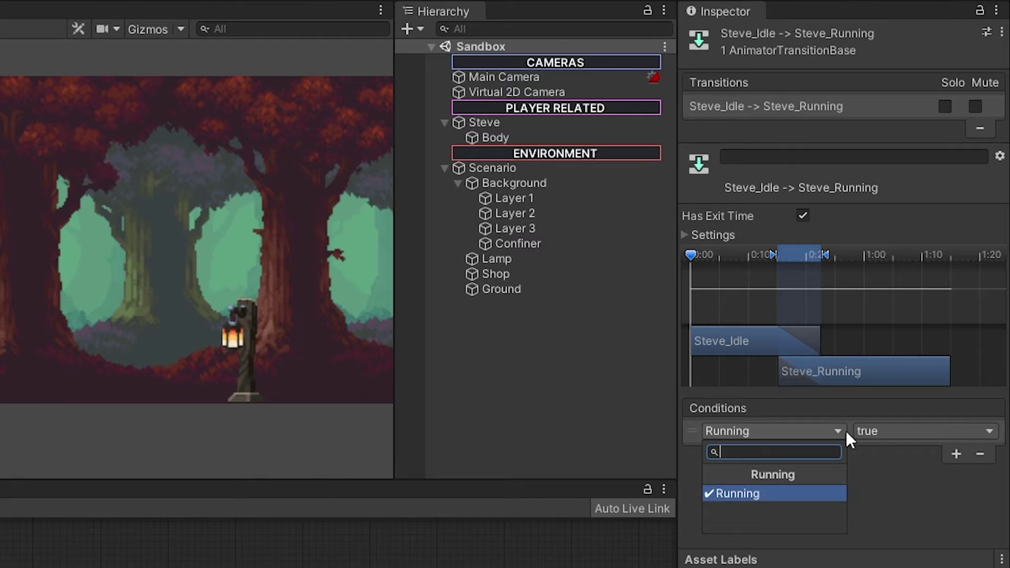
{"action": "left_click", "coordinate": [889, 456]}
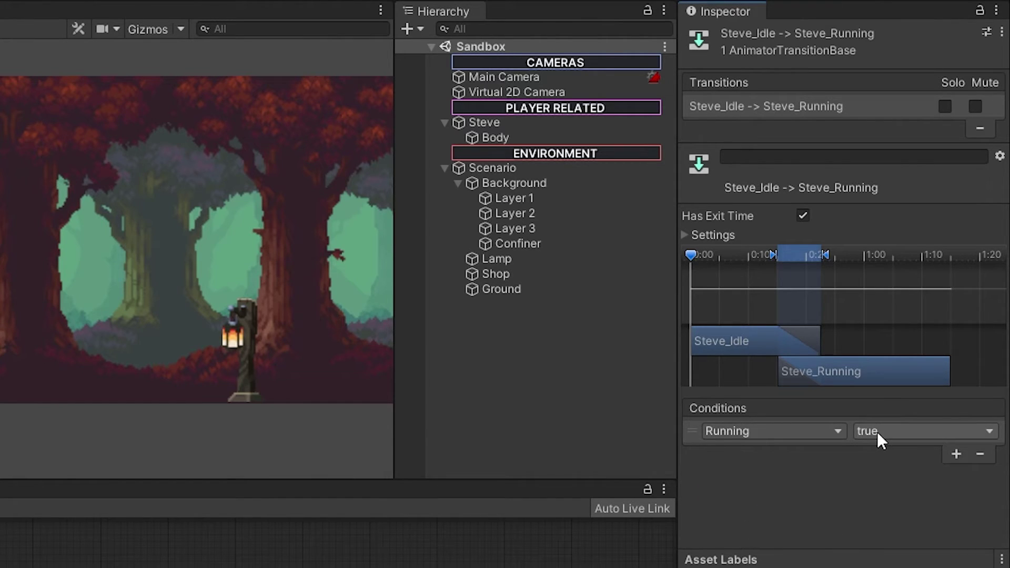
Step: Disable Has Exit Time and Fixed Duration on the Steve_Idle to Steve_Running transition and set its Transition Duration to 0
{"action": "left_click", "coordinate": [803, 215]}
{"action": "left_click", "coordinate": [684, 235]}
{"action": "left_click", "coordinate": [803, 272]}
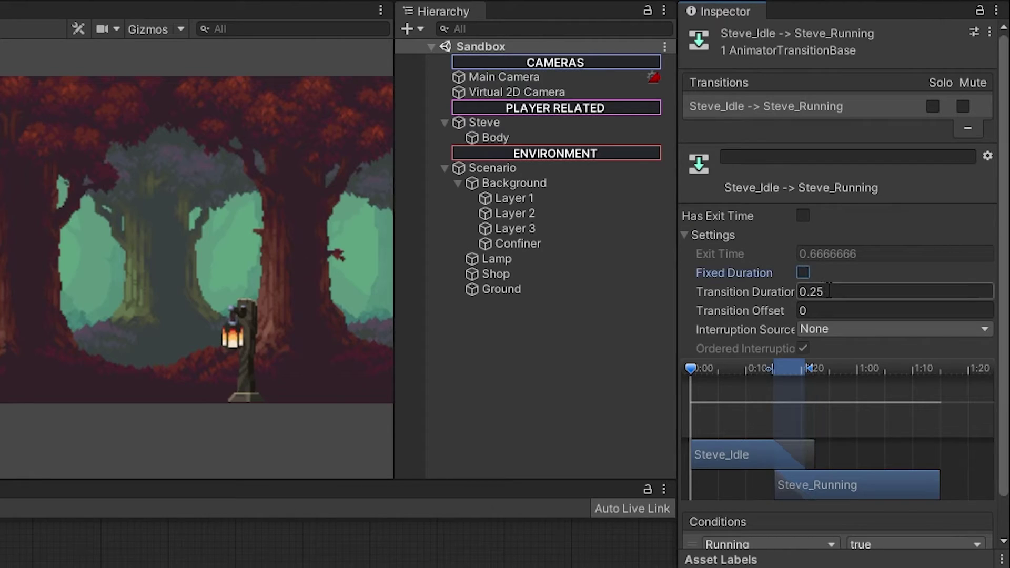
{"action": "left_click", "coordinate": [710, 290]}
{"action": "type", "text": "0"}
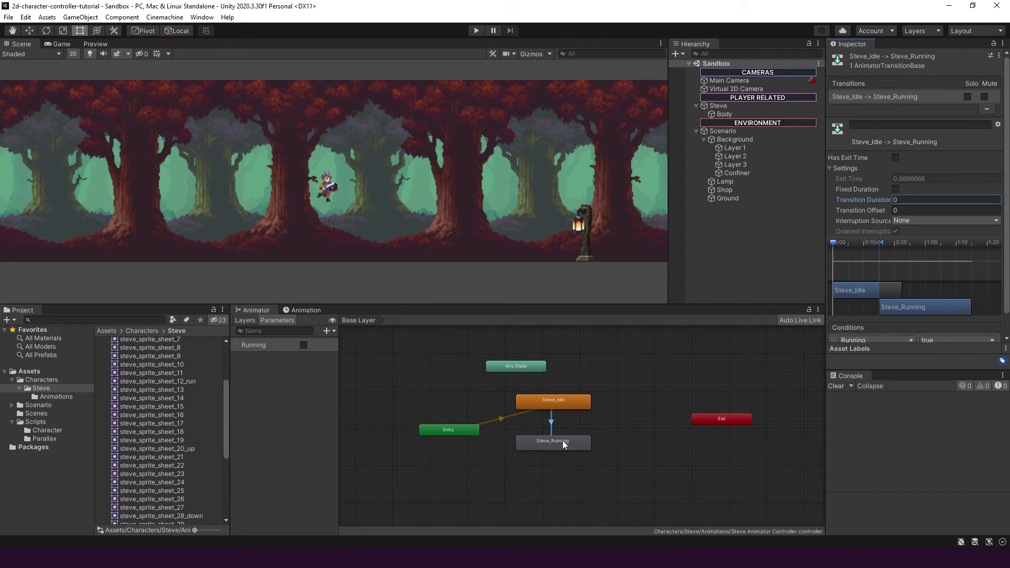
Step: Create a transition from Steve_Running back to Steve_Idle and select it
{"action": "left_click", "coordinate": [563, 445]}
{"action": "right_click", "coordinate": [564, 445]}
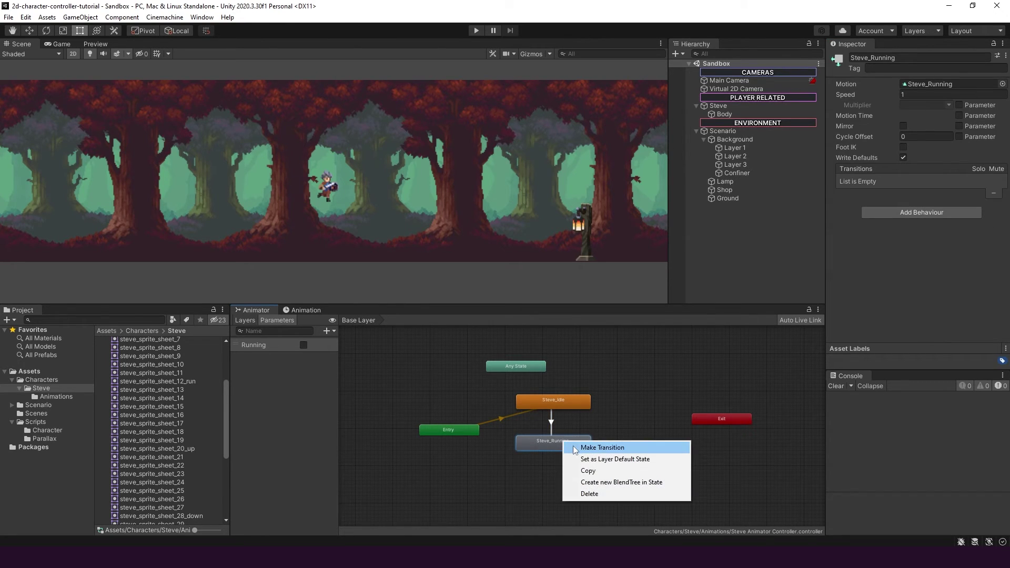
{"action": "left_click", "coordinate": [583, 449]}
{"action": "left_click", "coordinate": [568, 403]}
{"action": "left_click", "coordinate": [556, 425]}
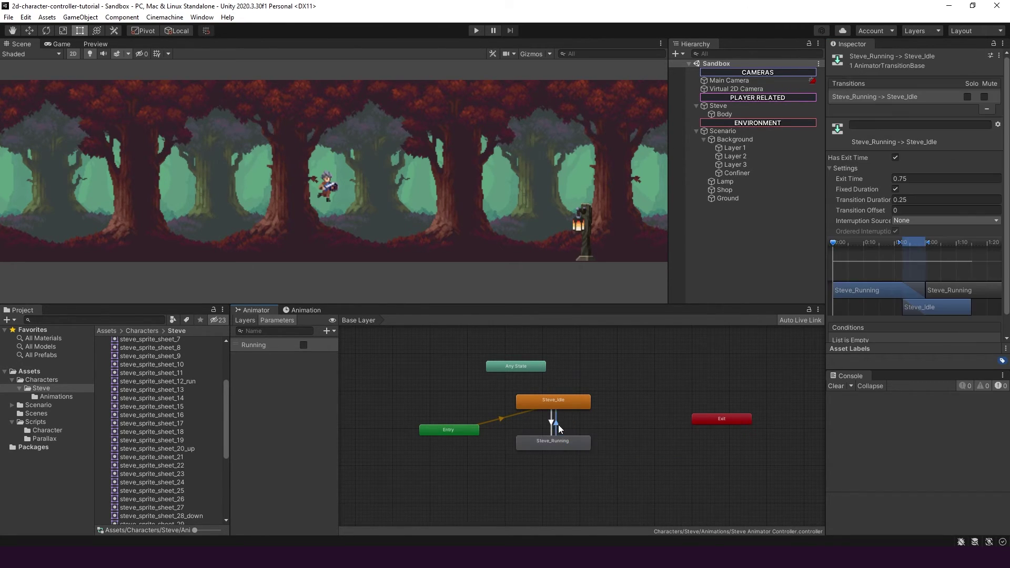
Step: Add the condition Running false to the Steve_Running to Steve_Idle transition and disable its Has Exit Time
{"action": "left_click", "coordinate": [974, 331]}
{"action": "left_click", "coordinate": [876, 319]}
{"action": "left_click", "coordinate": [948, 322]}
{"action": "left_click", "coordinate": [896, 136]}
{"action": "left_click", "coordinate": [958, 319]}
{"action": "left_click", "coordinate": [936, 339]}
Step: Set the Transition Duration from Steve_Running to Steve_Idle to 0 and disable Fixed Duration
{"action": "double_click", "coordinate": [942, 178]}
{"action": "type", "text": "0"}
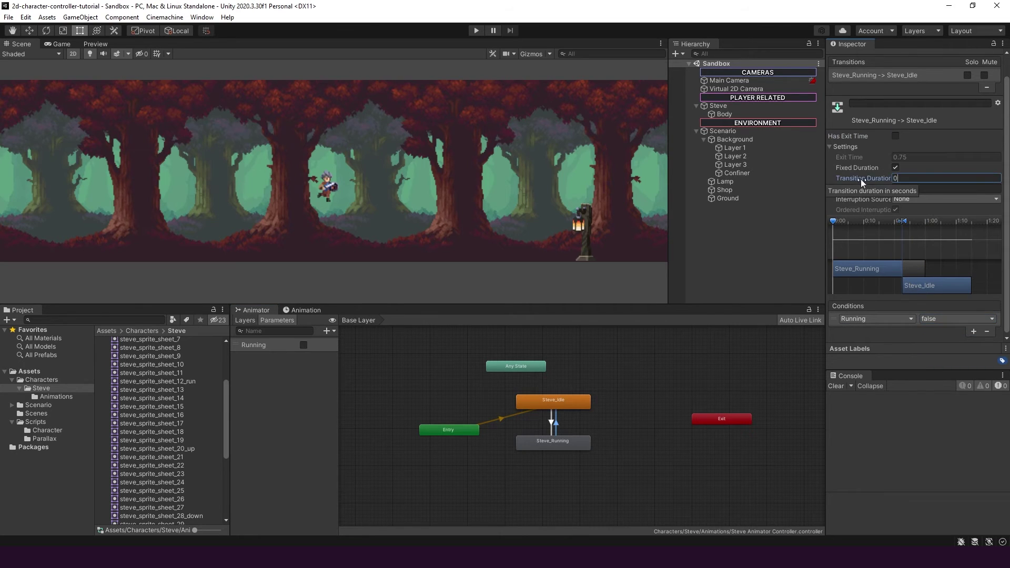
{"action": "left_click", "coordinate": [895, 168]}
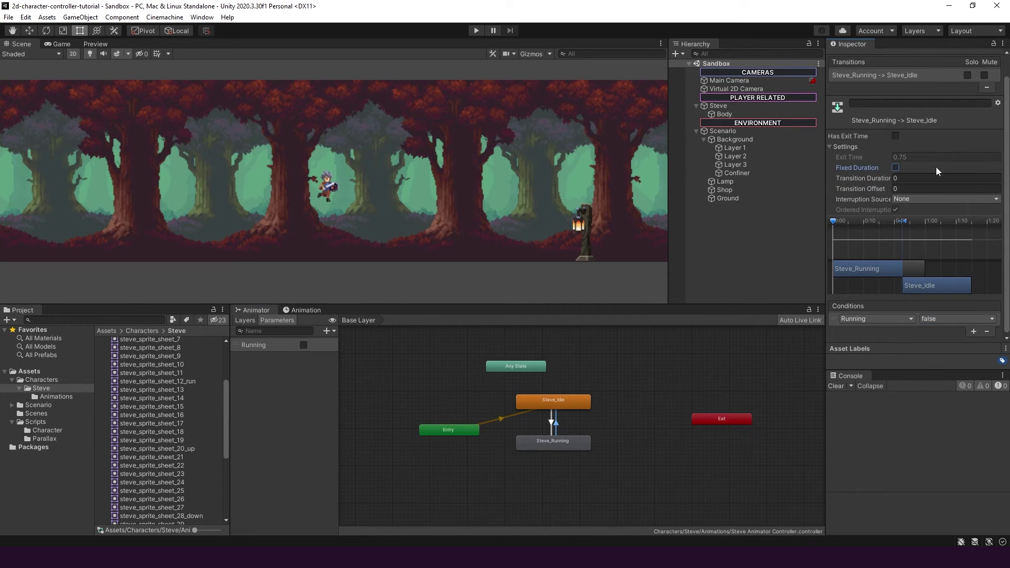
Step: Run the scene in Play mode and toggle the Running parameter to test switching between the idle and running states
{"action": "left_click", "coordinate": [476, 31]}
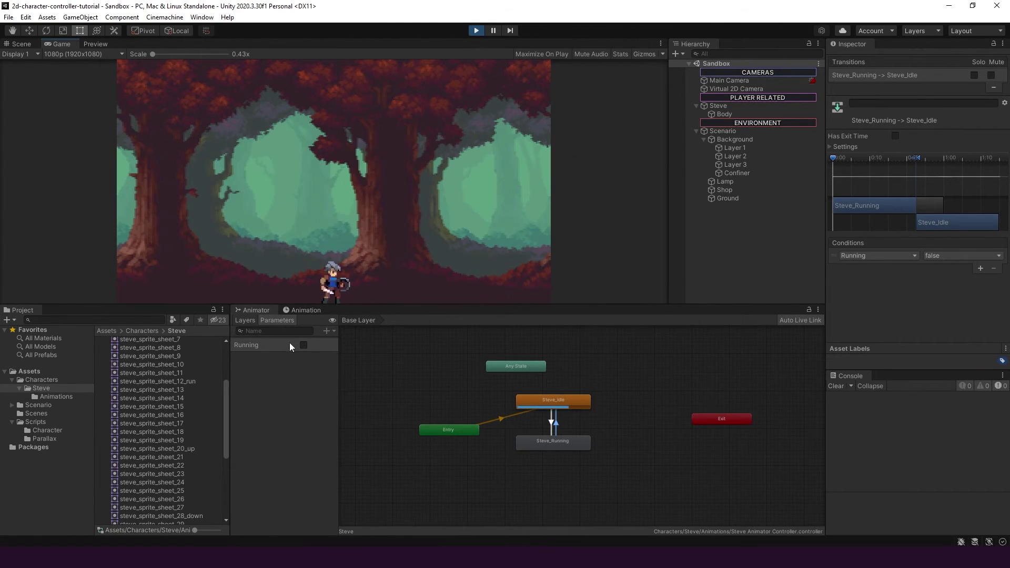
{"action": "left_click", "coordinate": [305, 345]}
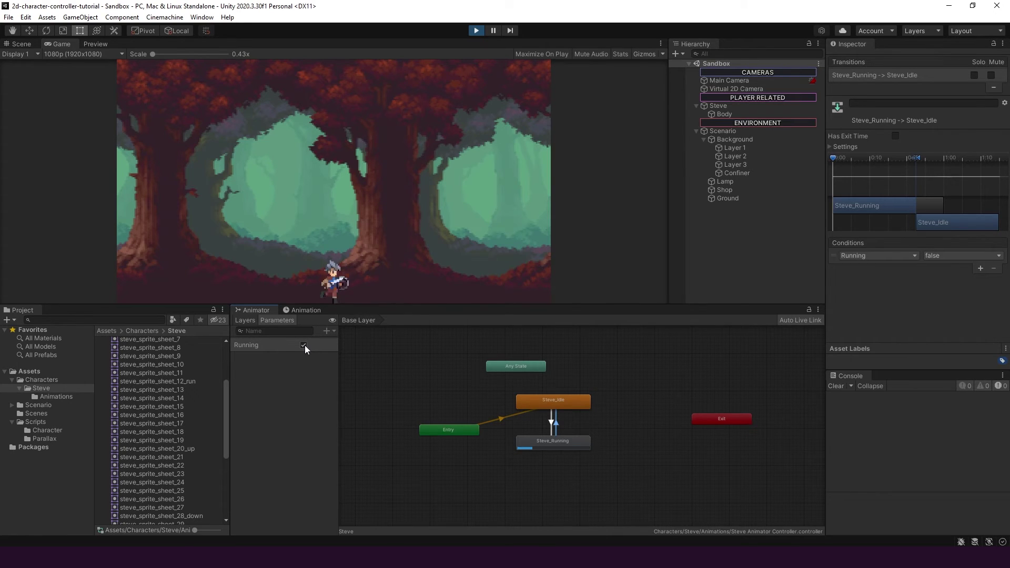
{"action": "left_click", "coordinate": [304, 345]}
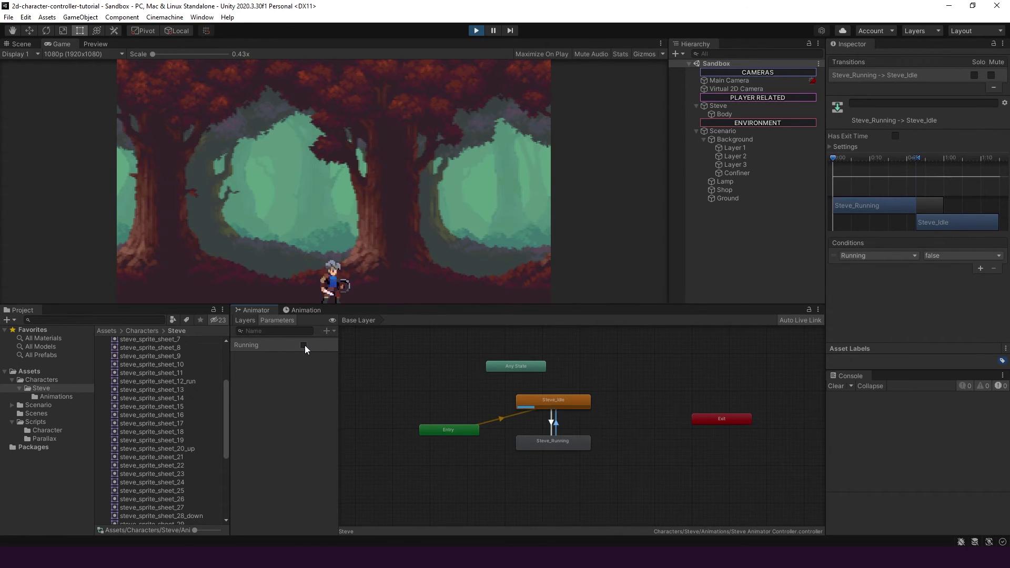
{"action": "left_click", "coordinate": [304, 345]}
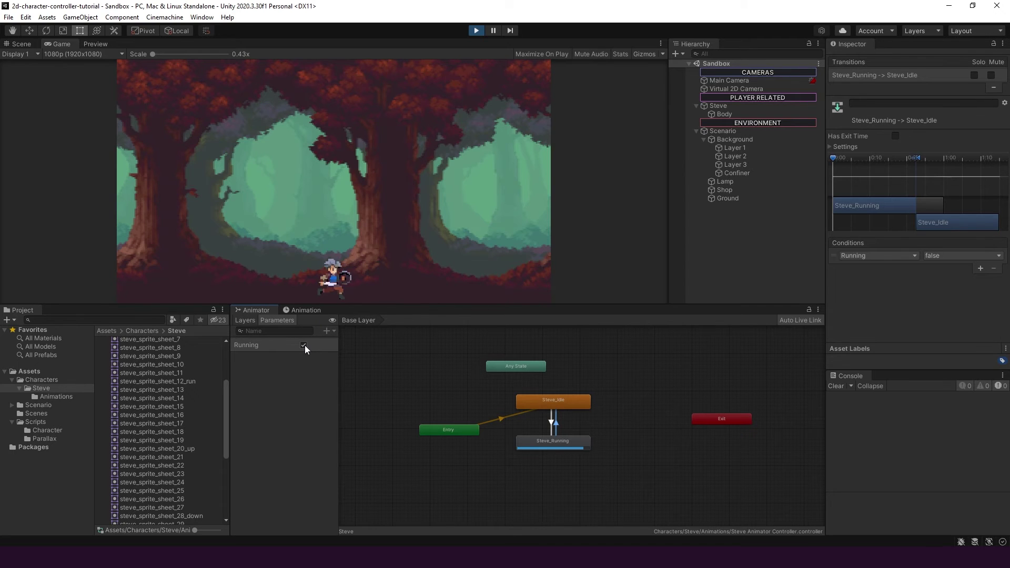
{"action": "left_click", "coordinate": [305, 345]}
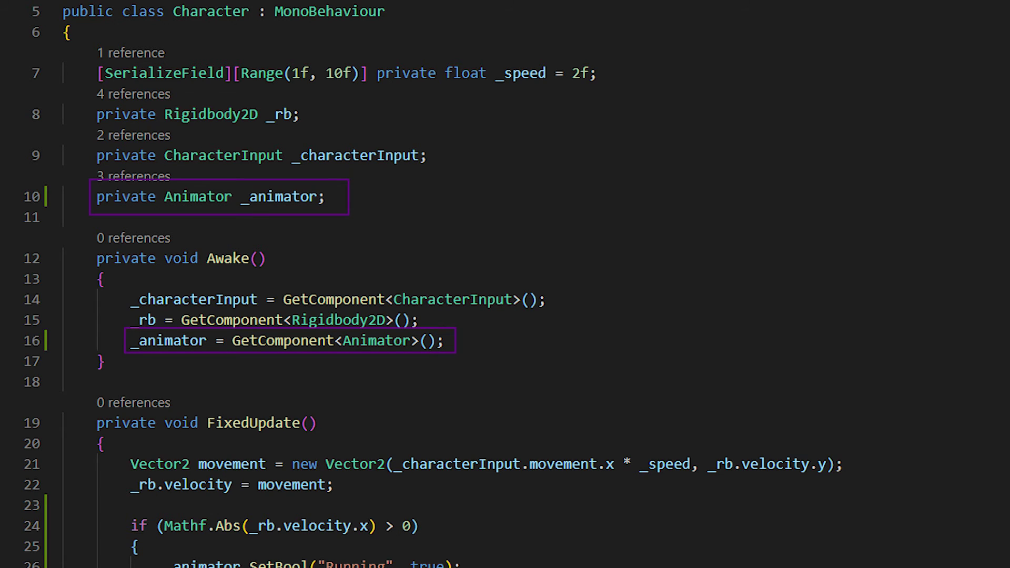
Step: Review how the Character script's FixedUpdate method sets the animator's Running parameter from the horizontal velocity
{"action": "scroll", "coordinate": [505, 284], "scroll_direction": "down", "scroll_amount": 5}
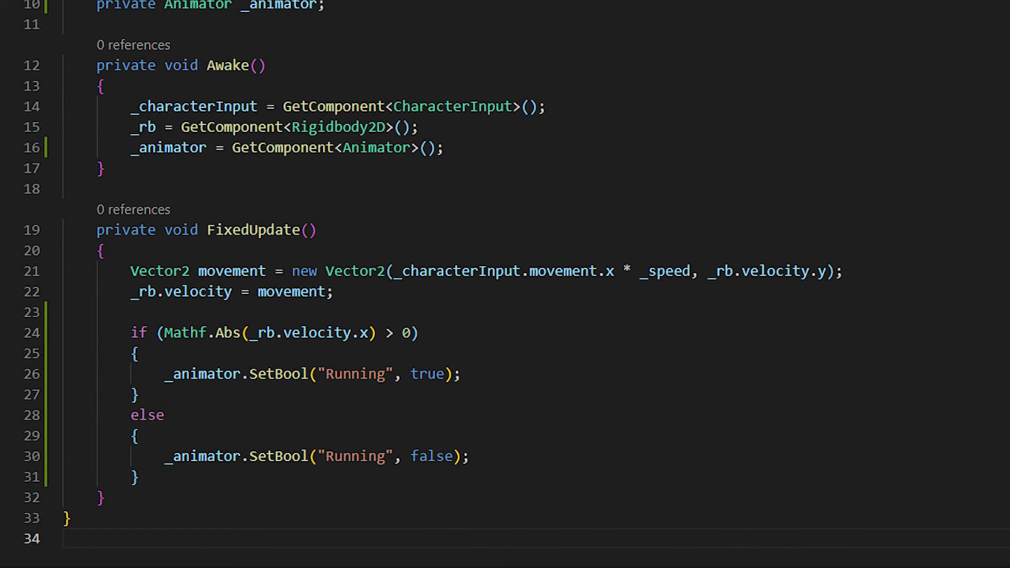